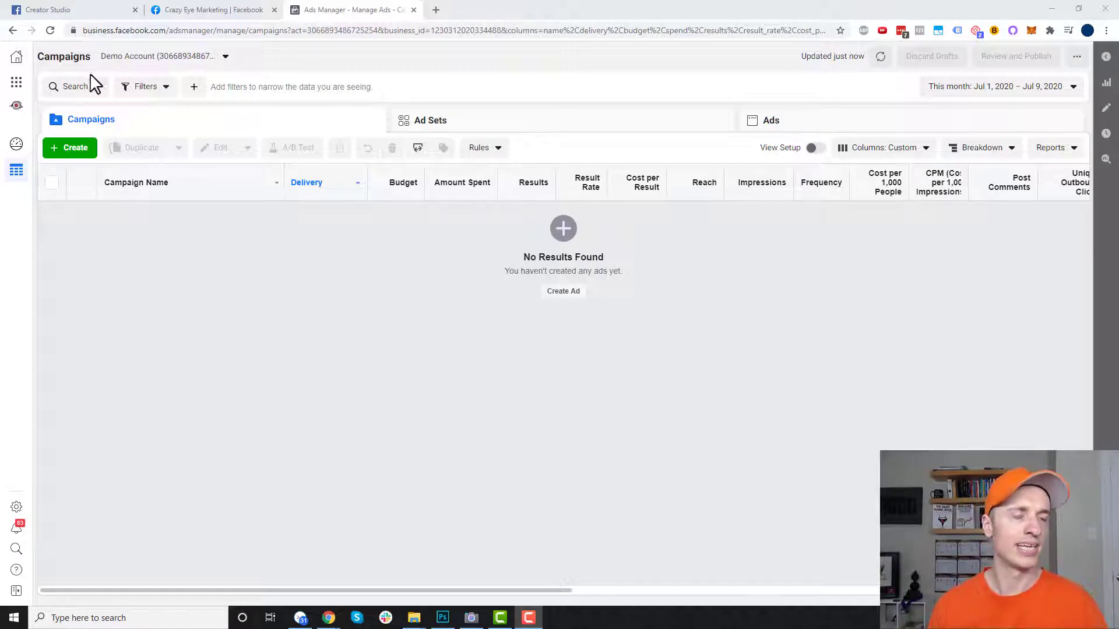
Open the account's audiences and start a new custom audience with the website as its source
left_click(16, 83)
left_click(157, 124)
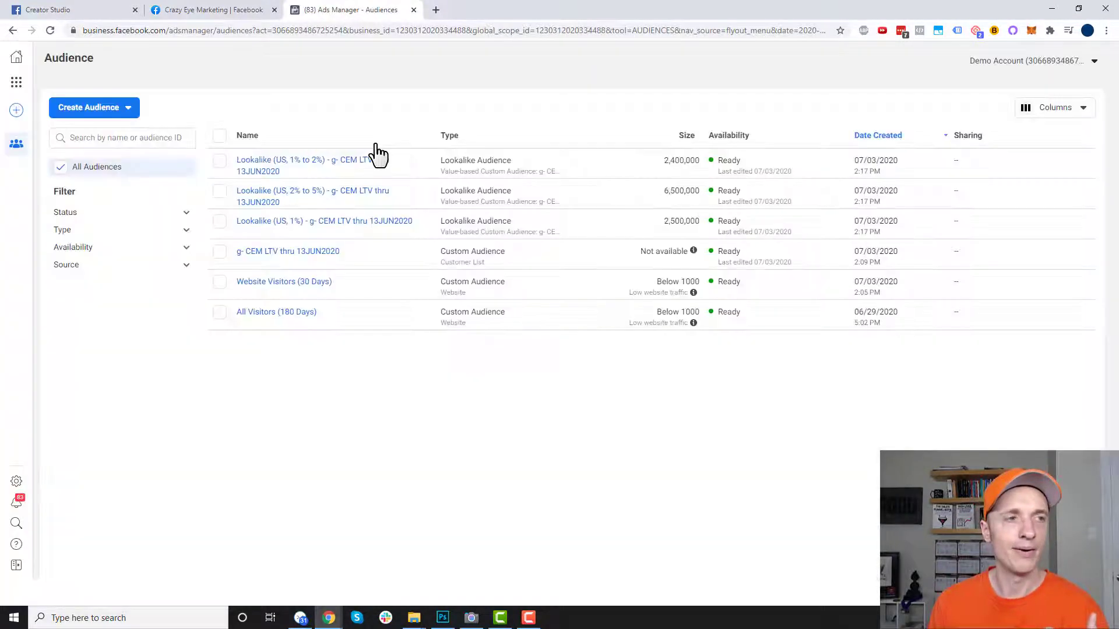
left_click(119, 115)
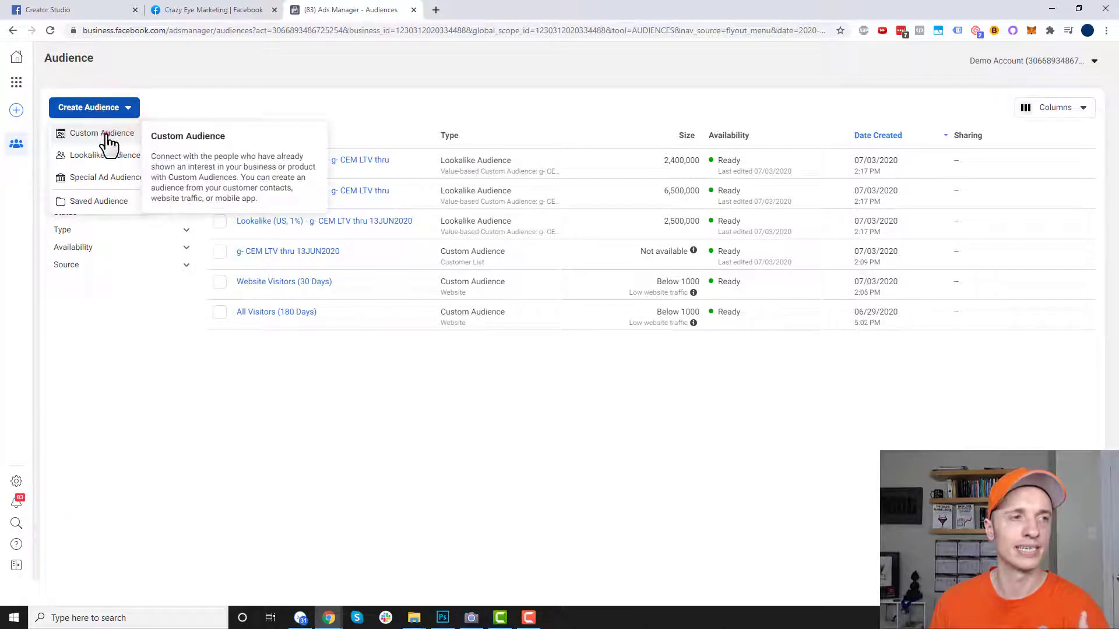
left_click(108, 138)
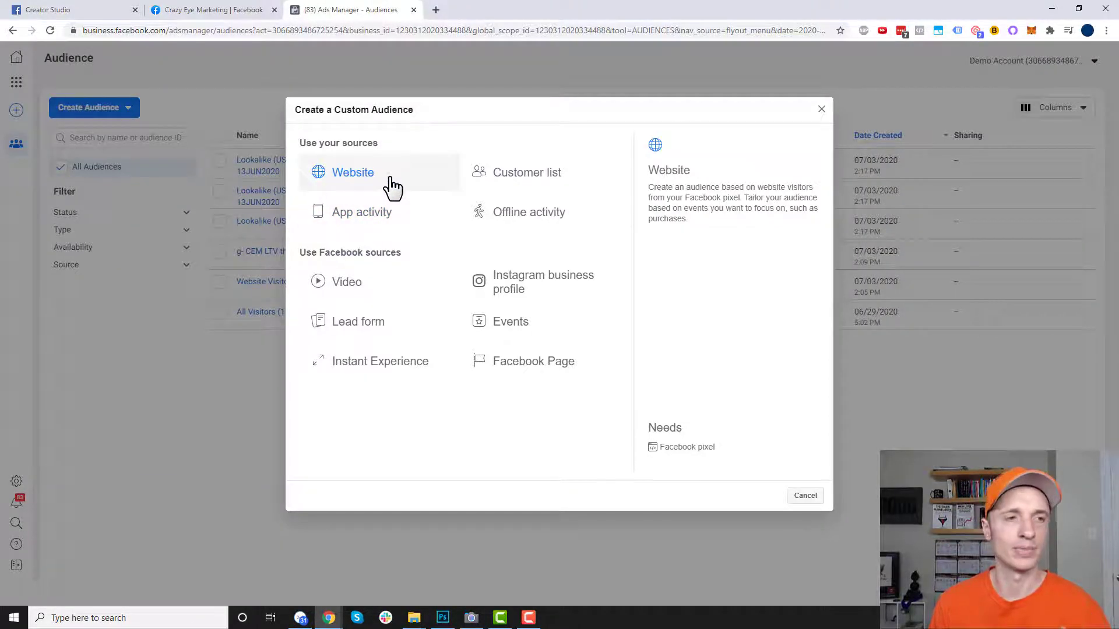
left_click(369, 176)
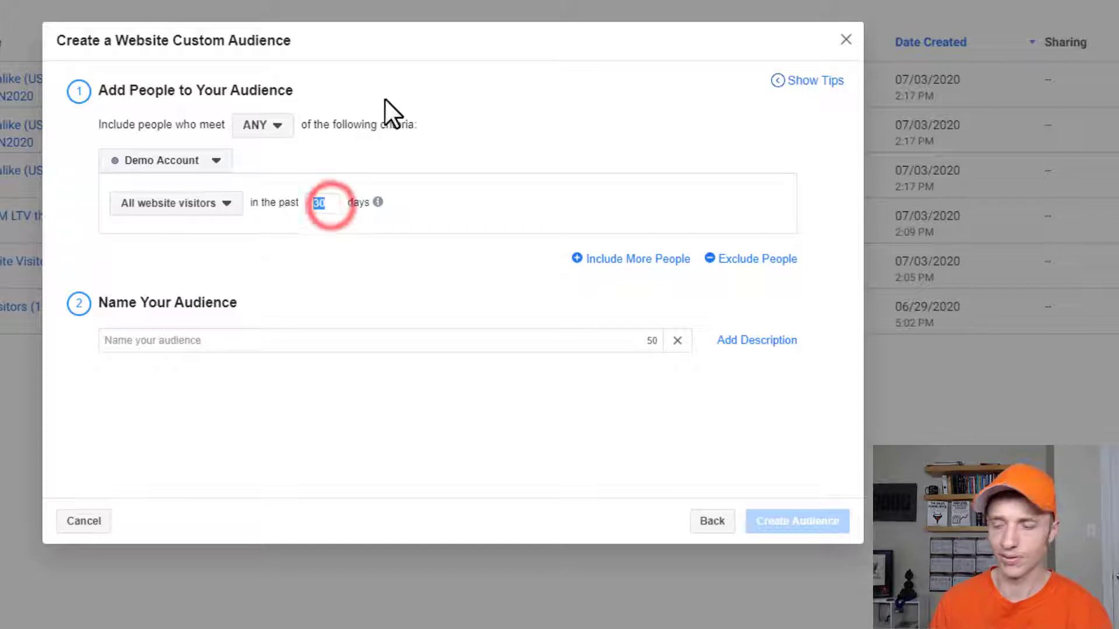
Include all website visitors from the past 3 days, name the audience "Website Visitors (3 Days)" and create it
type("3")
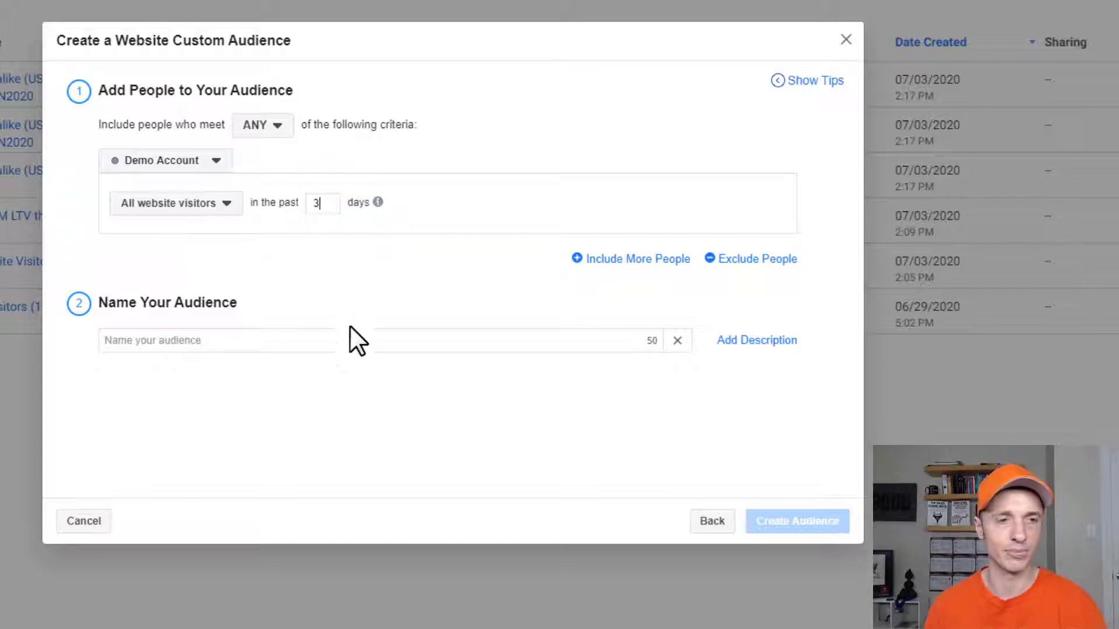
left_click(372, 340)
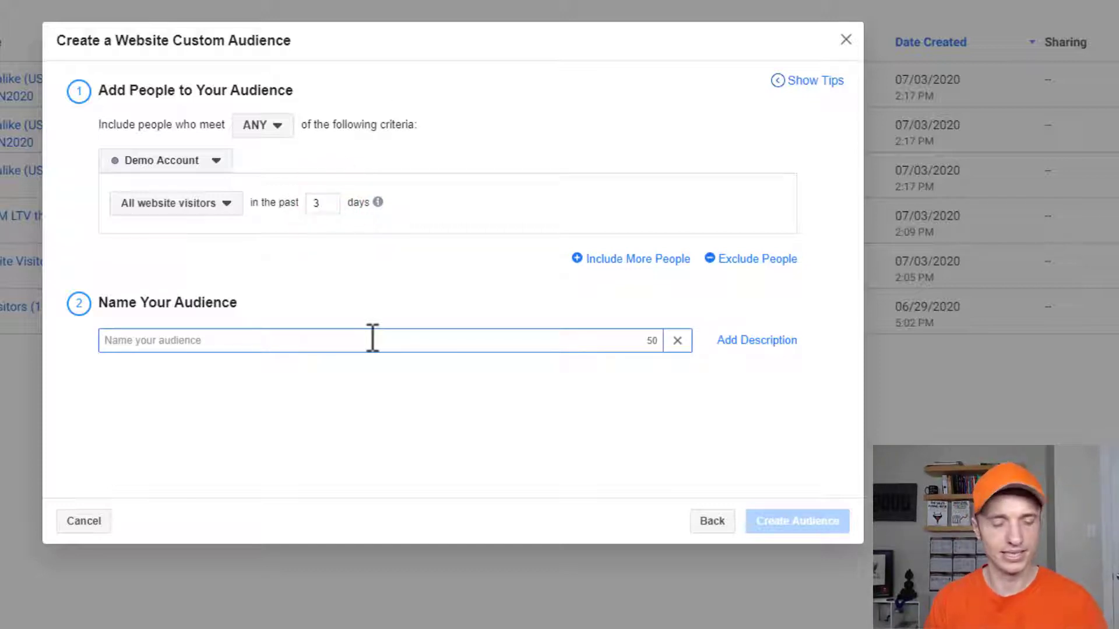
type("Website Visitors (3 Days)")
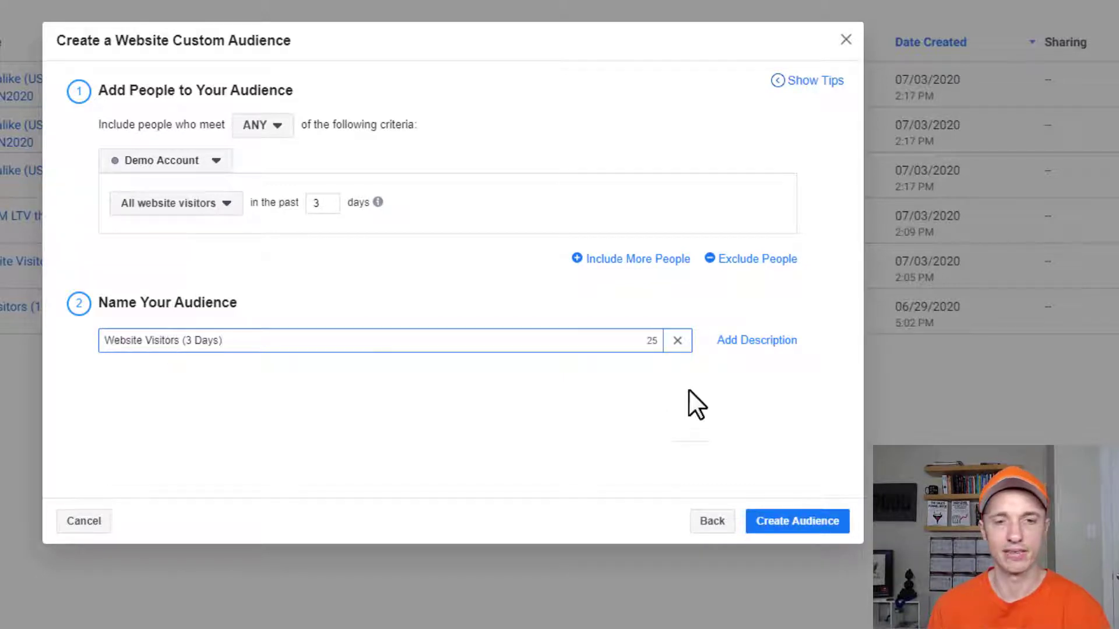
left_click(808, 522)
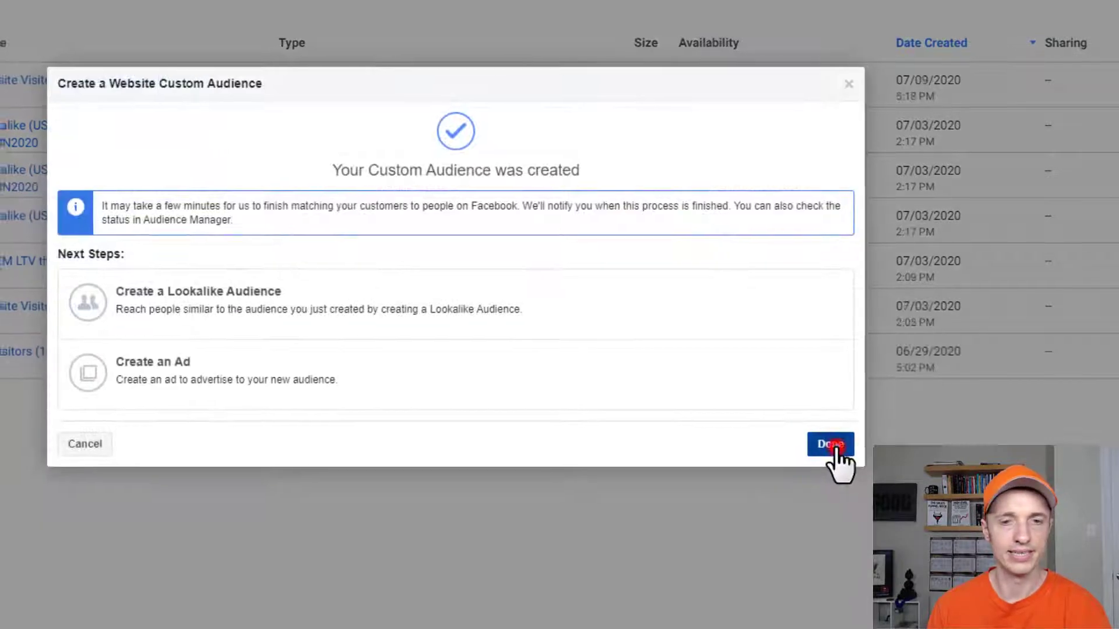
left_click(832, 450)
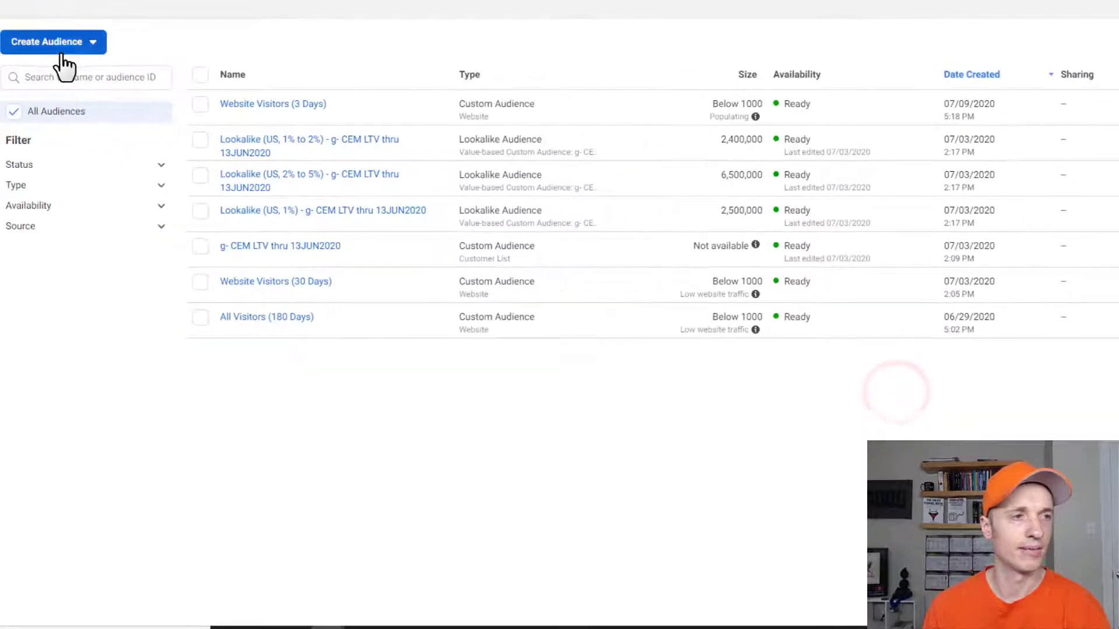
Create a website custom audience of all visitors in the past 6 days, named "Website Visitors (6 Days)"
left_click(65, 46)
left_click(84, 74)
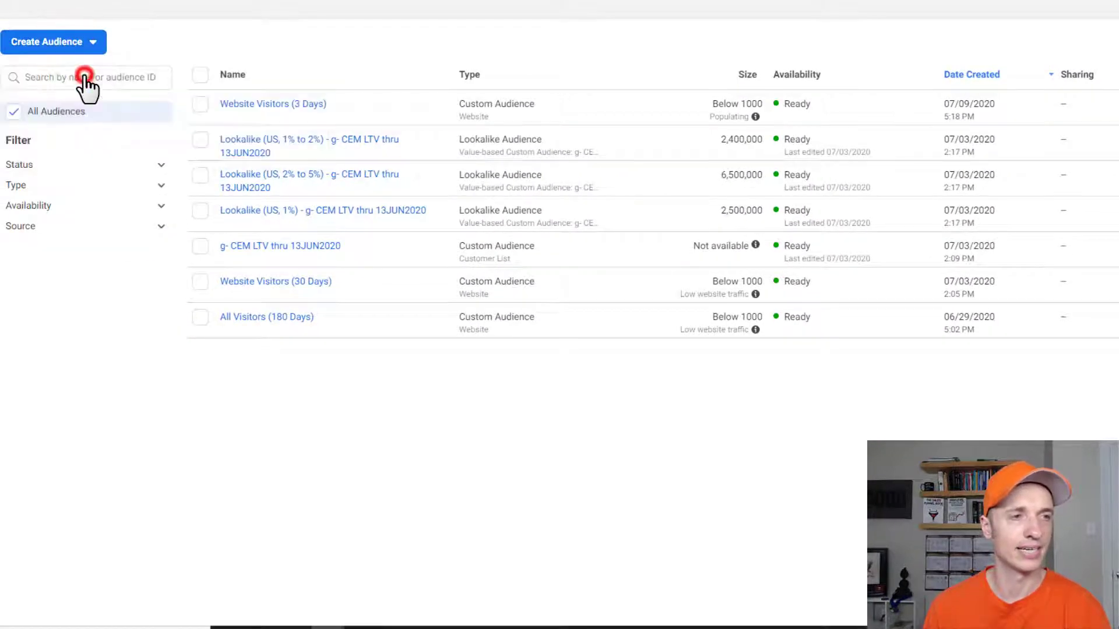
left_click(383, 118)
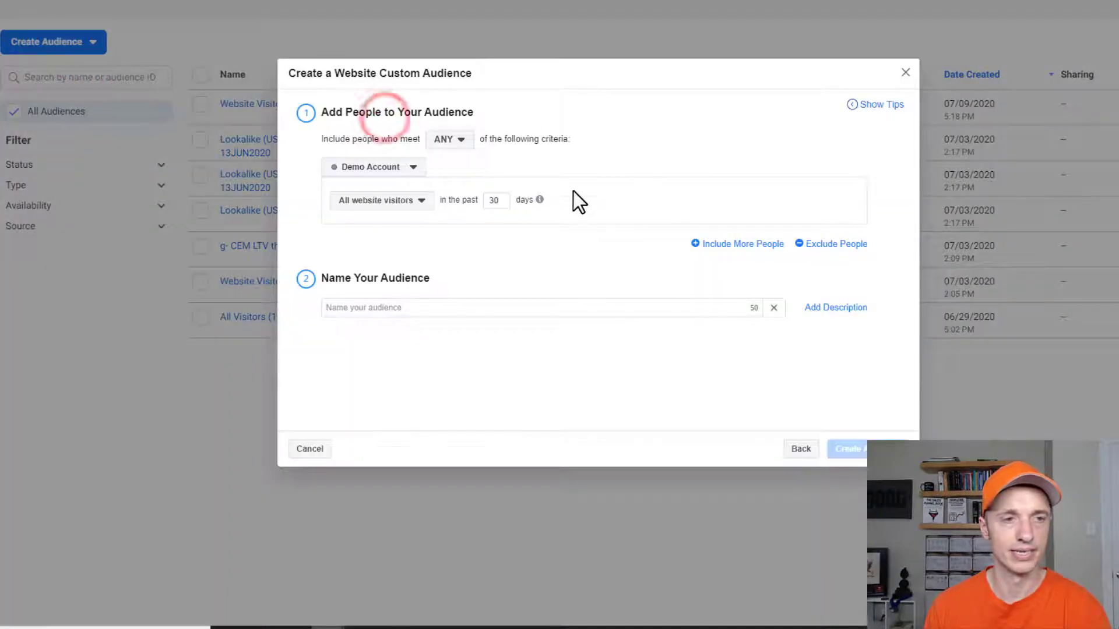
double_click(494, 200)
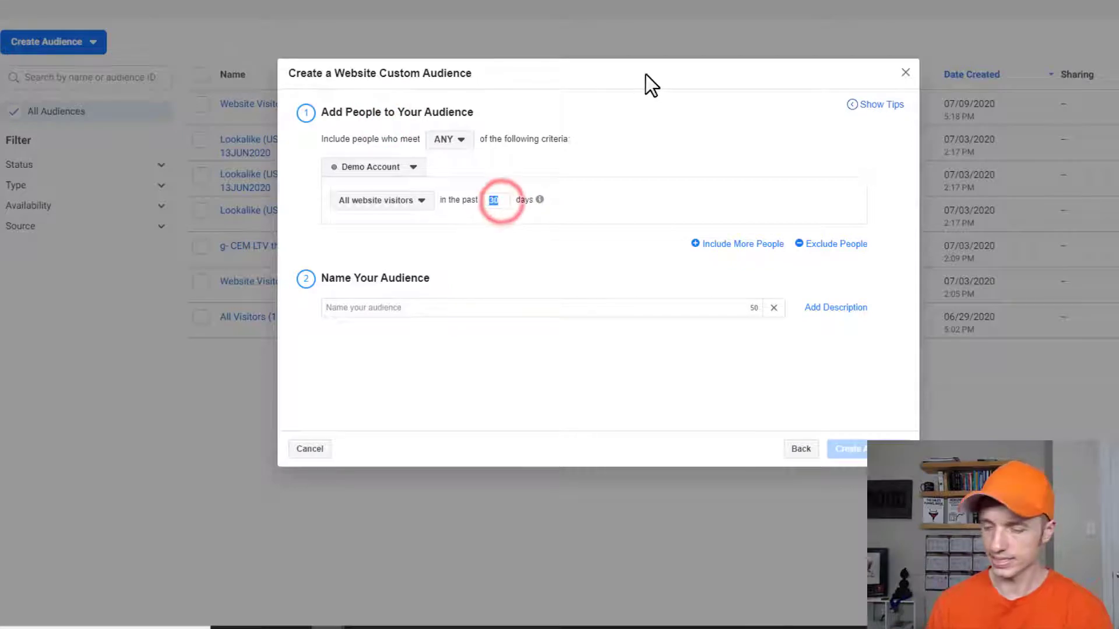
type("6")
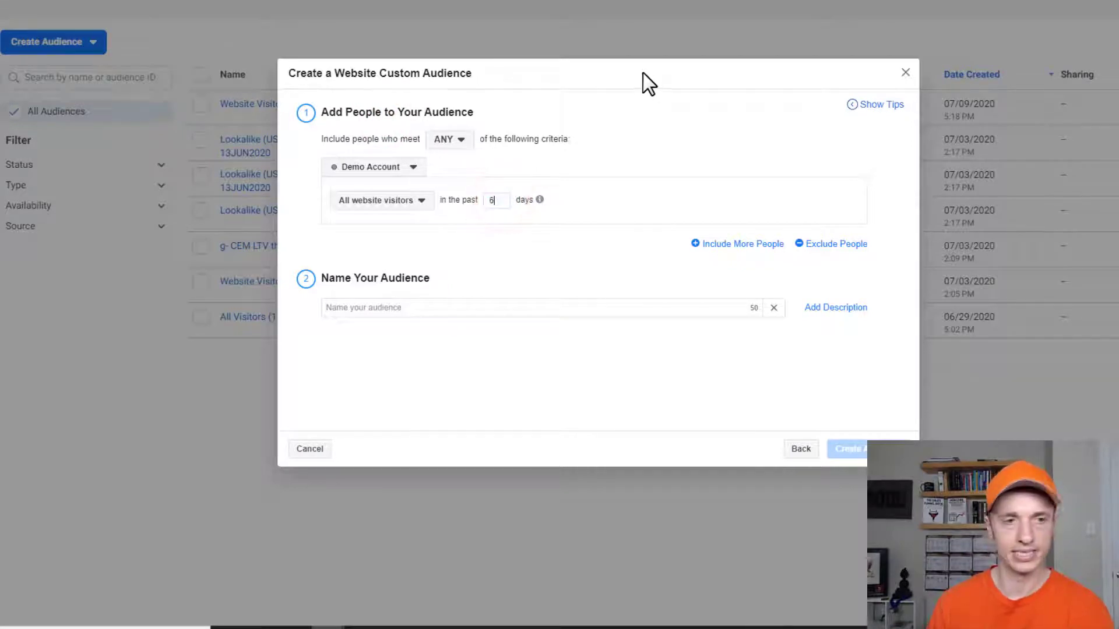
left_click(455, 308)
type("Website Visitors (6 Days")
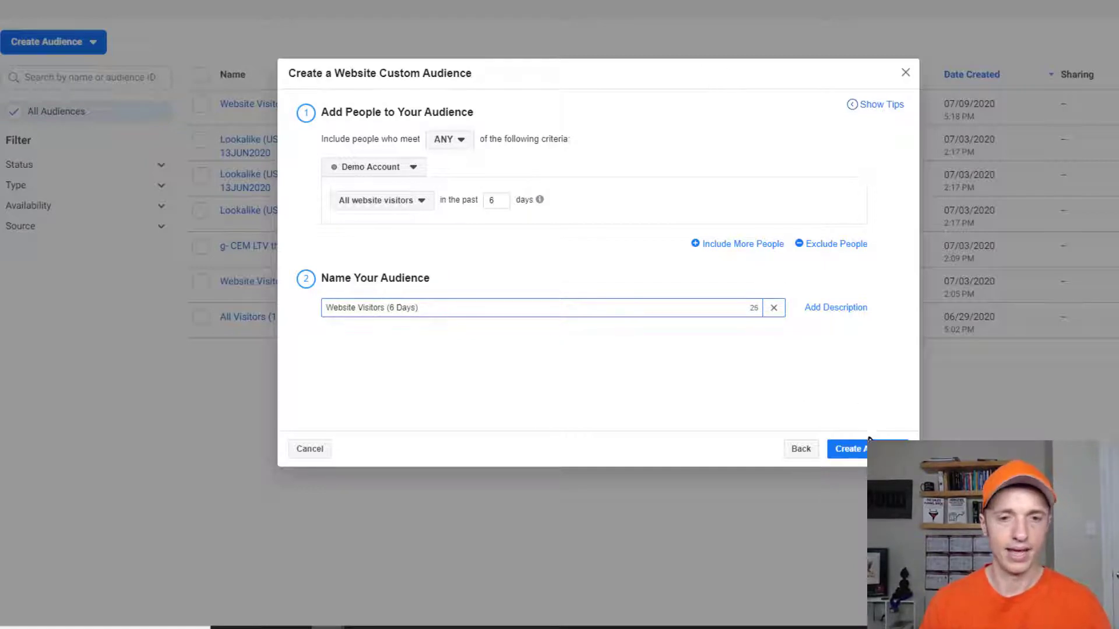
left_click(869, 442)
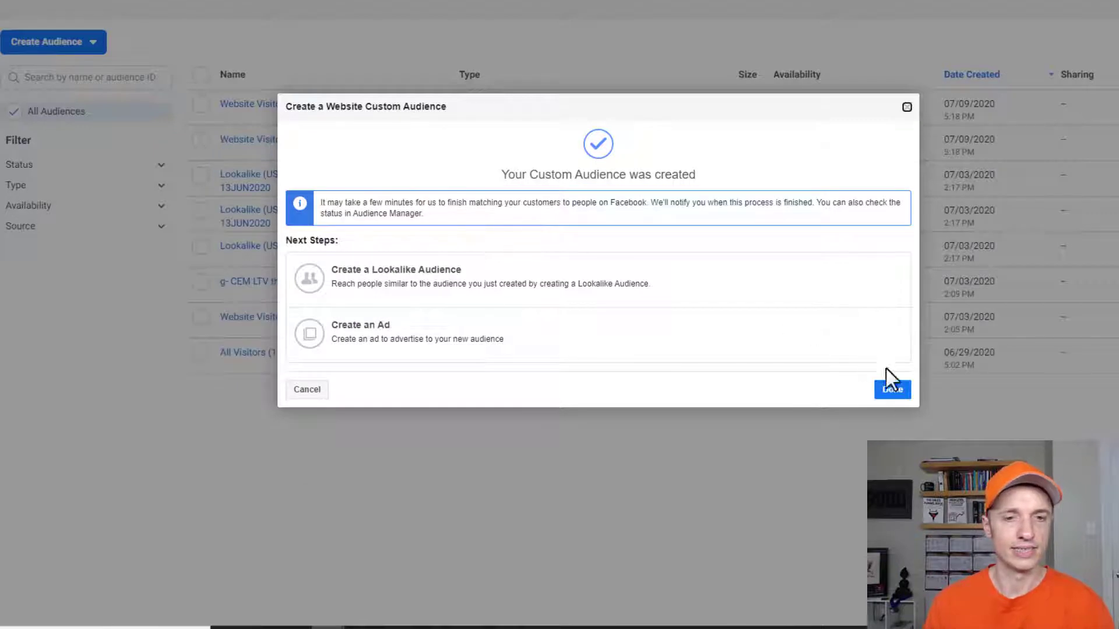
left_click(892, 386)
Create a website custom audience of all visitors in the past 9 days, named "Website Visitors (9 Days)"
left_click(55, 39)
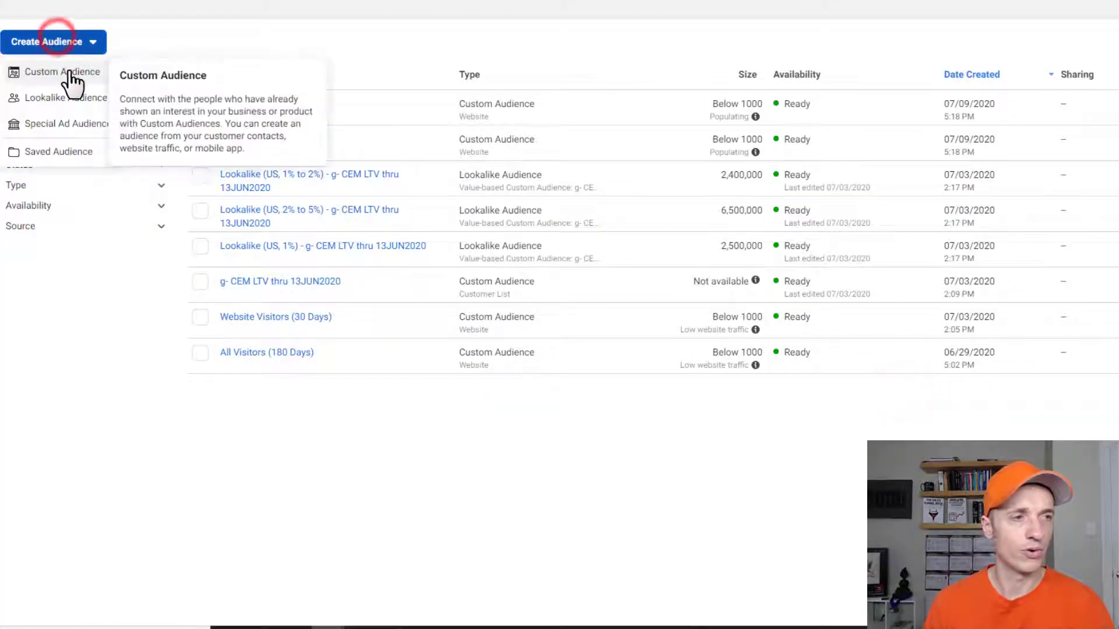
left_click(70, 73)
left_click(378, 119)
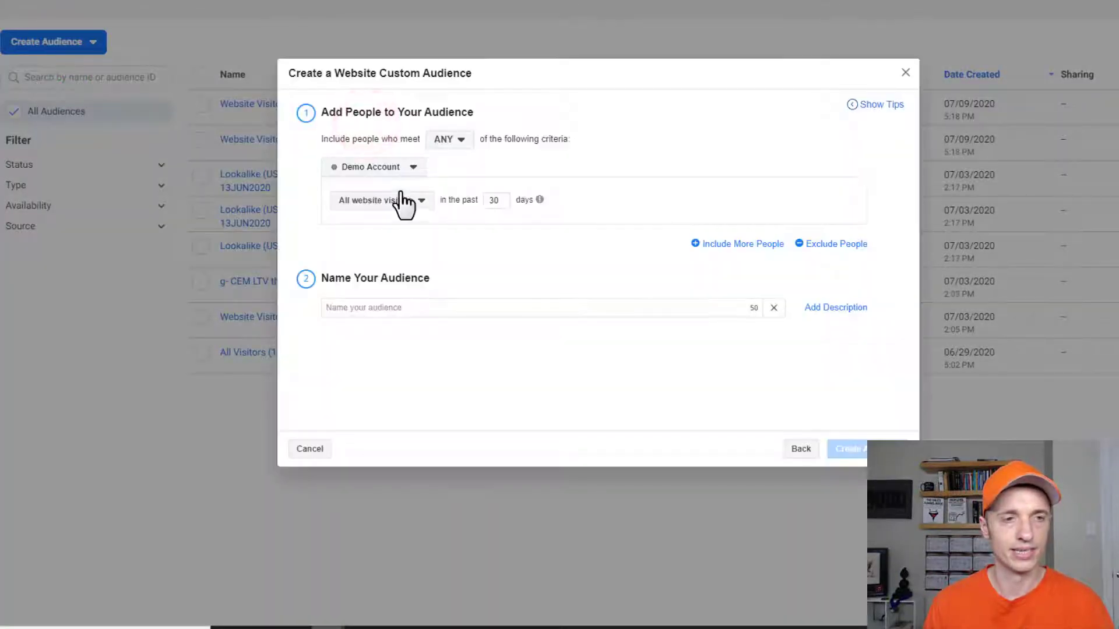
left_click(402, 200)
left_click(504, 200)
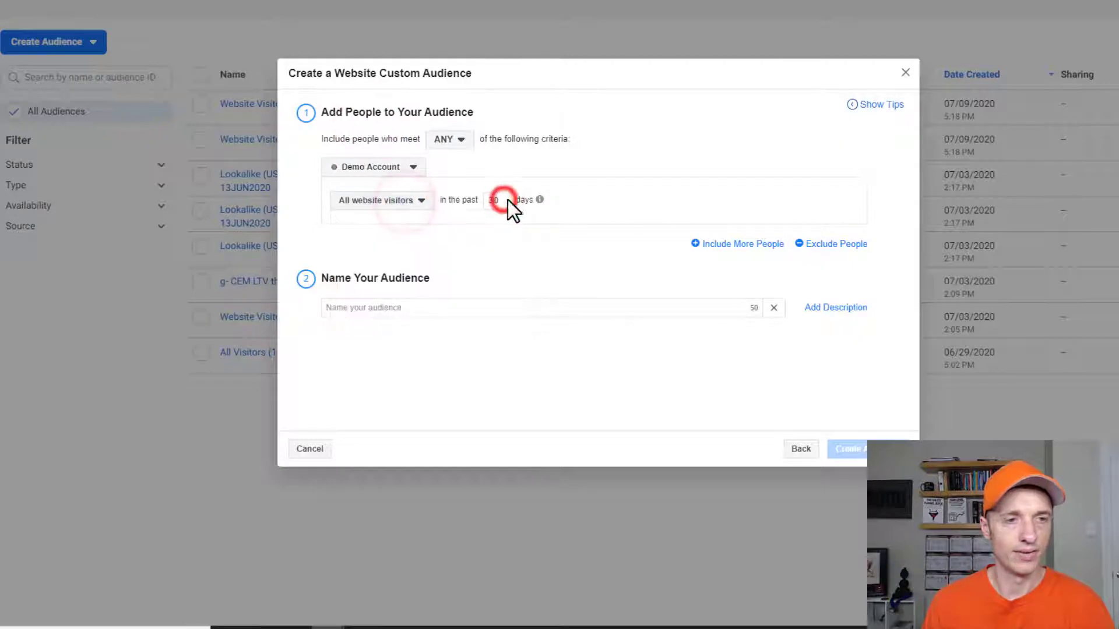
key("BackSpace")
key("BackSpace")
type("9")
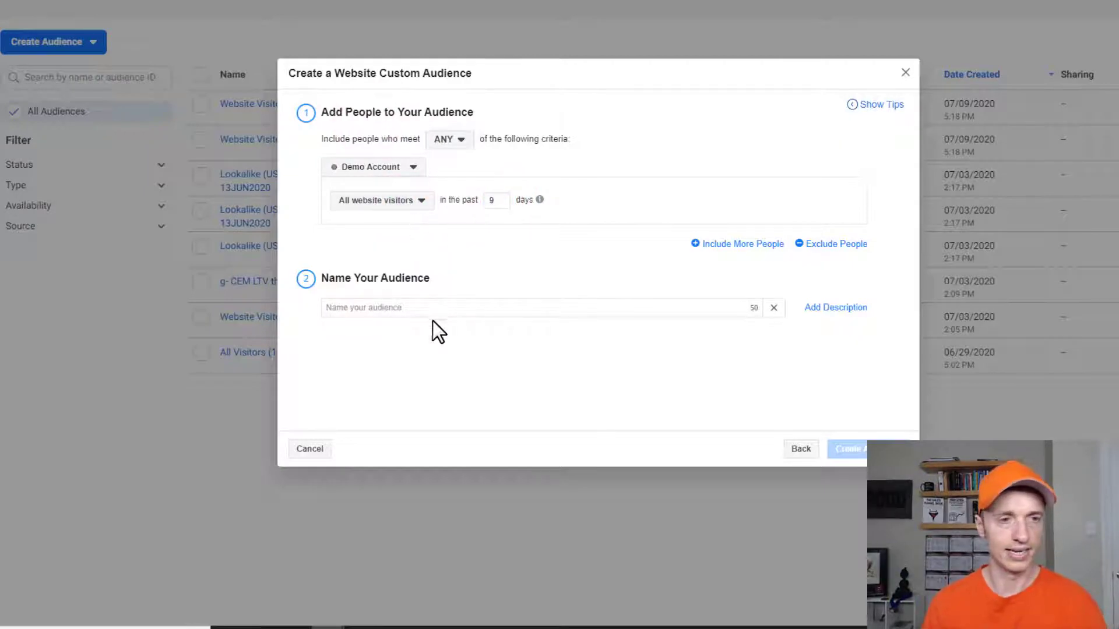
left_click(430, 306)
type("Website Visitors (9 Days")
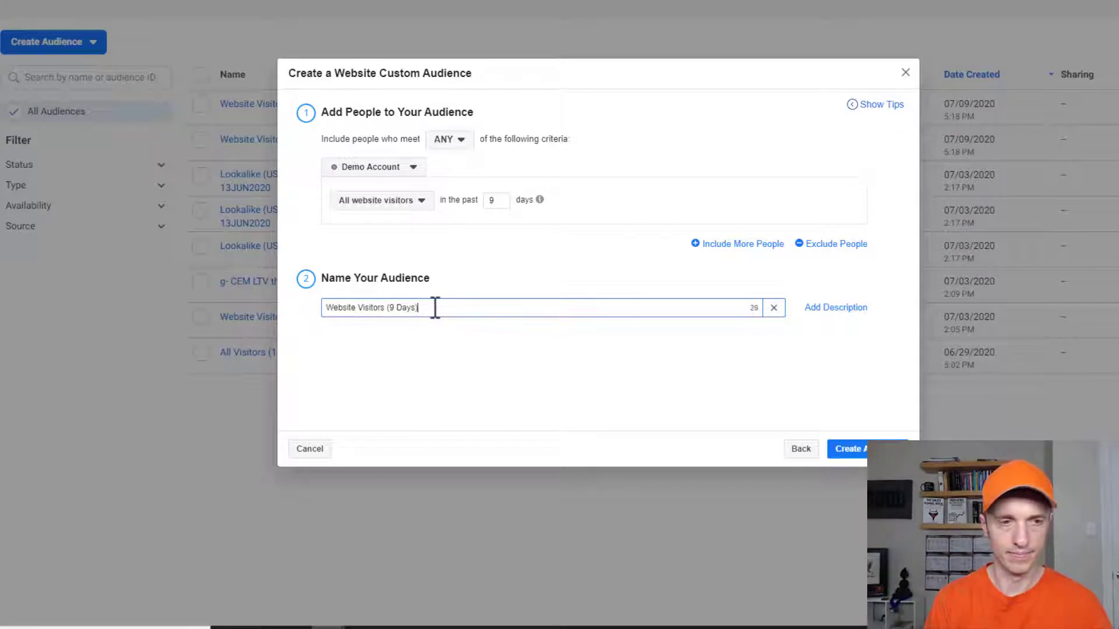
left_click(849, 449)
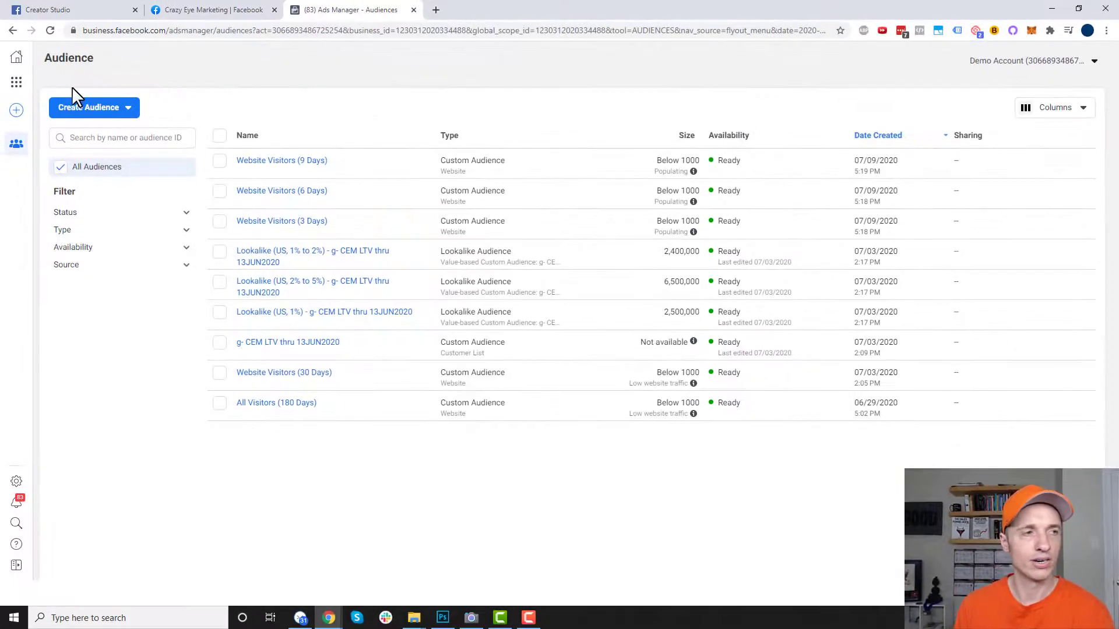
Go to the campaigns overview and start a new campaign named "Demo Sequence Campaign" in Quick Creation mode
left_click(16, 82)
left_click(88, 122)
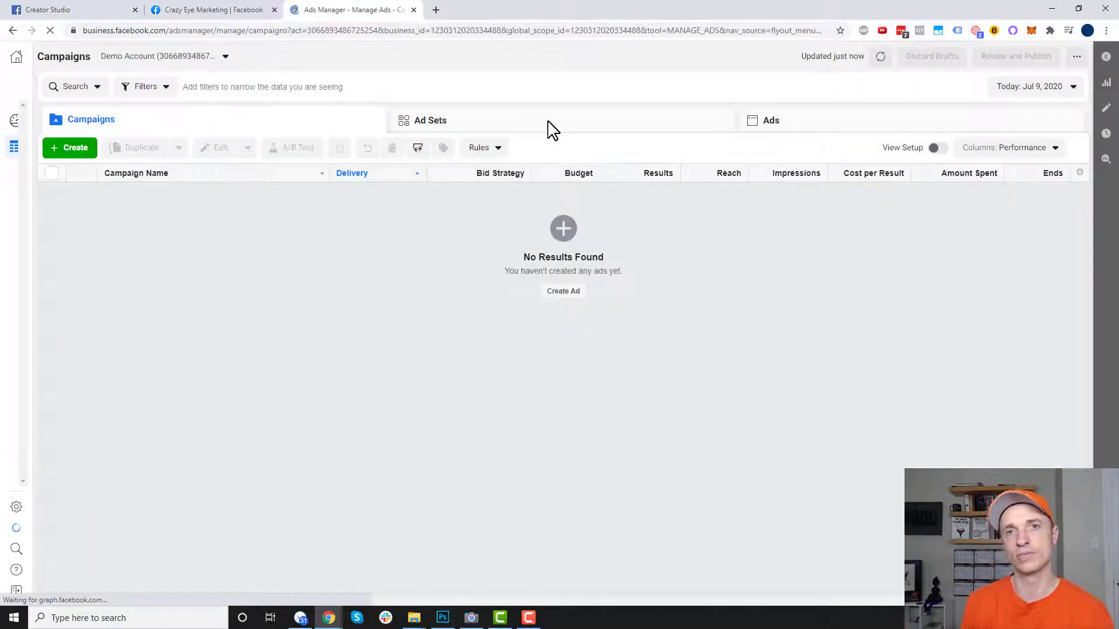
left_click(60, 152)
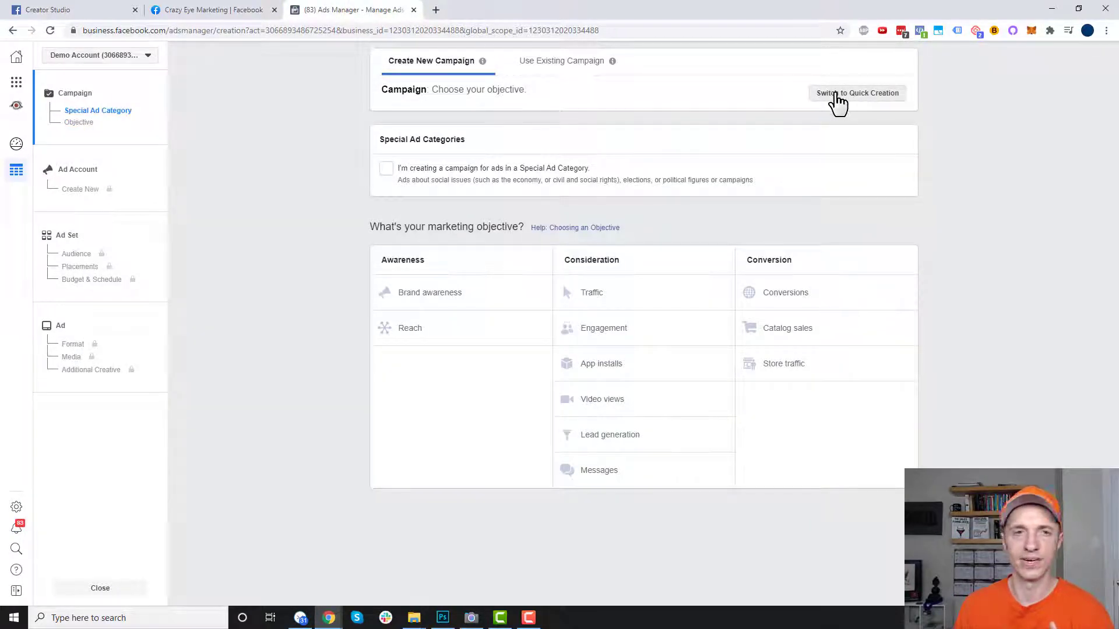
left_click(855, 93)
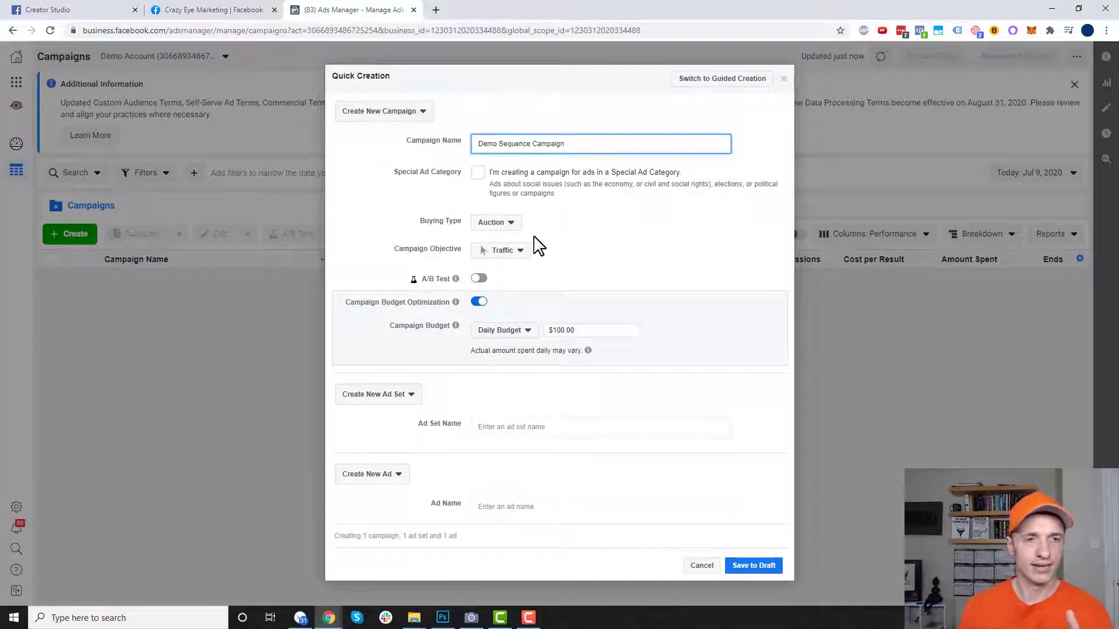
Set the campaign objective to Conversions and turn off Campaign Budget Optimization
left_click(505, 251)
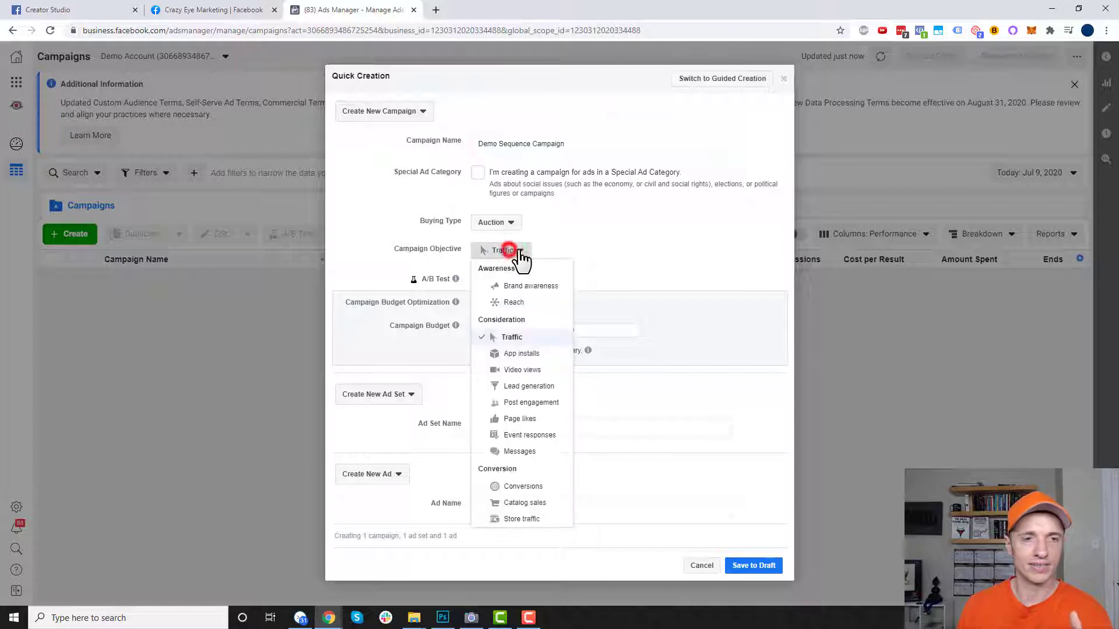
left_click(527, 486)
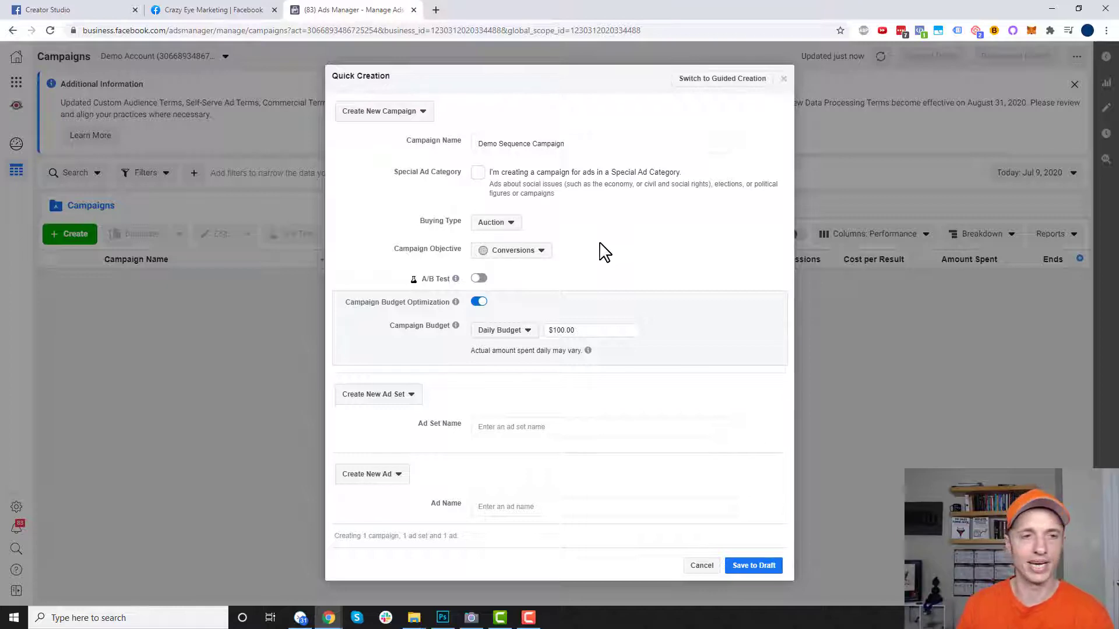
left_click(479, 301)
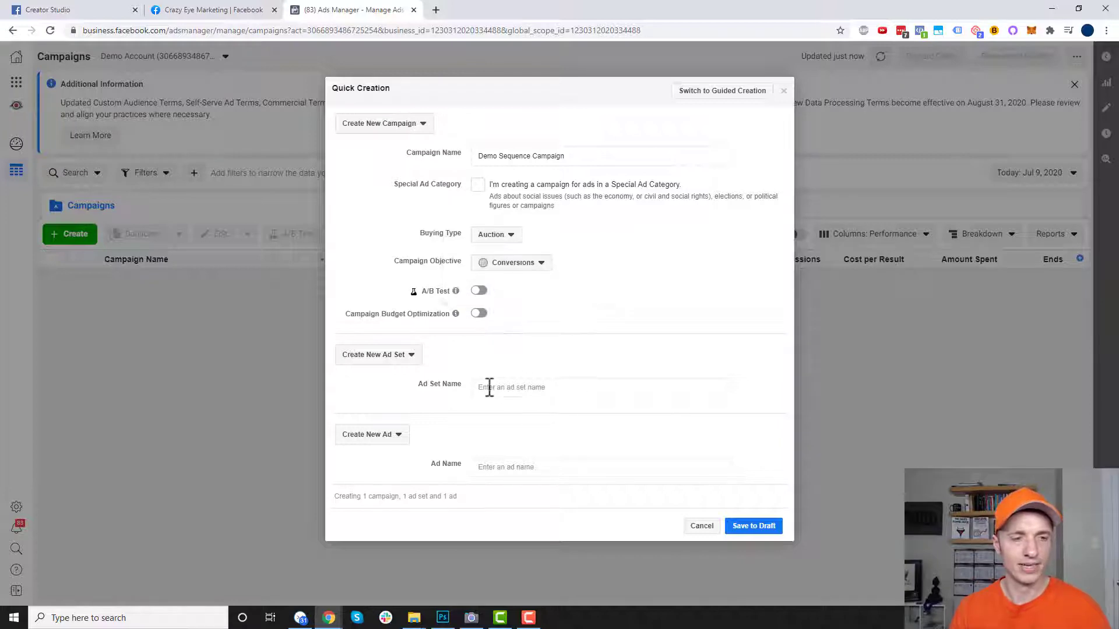
Name the new ad set "Days 0-3" and the new ad "Ad 1", and save the campaign to draft
left_click(521, 387)
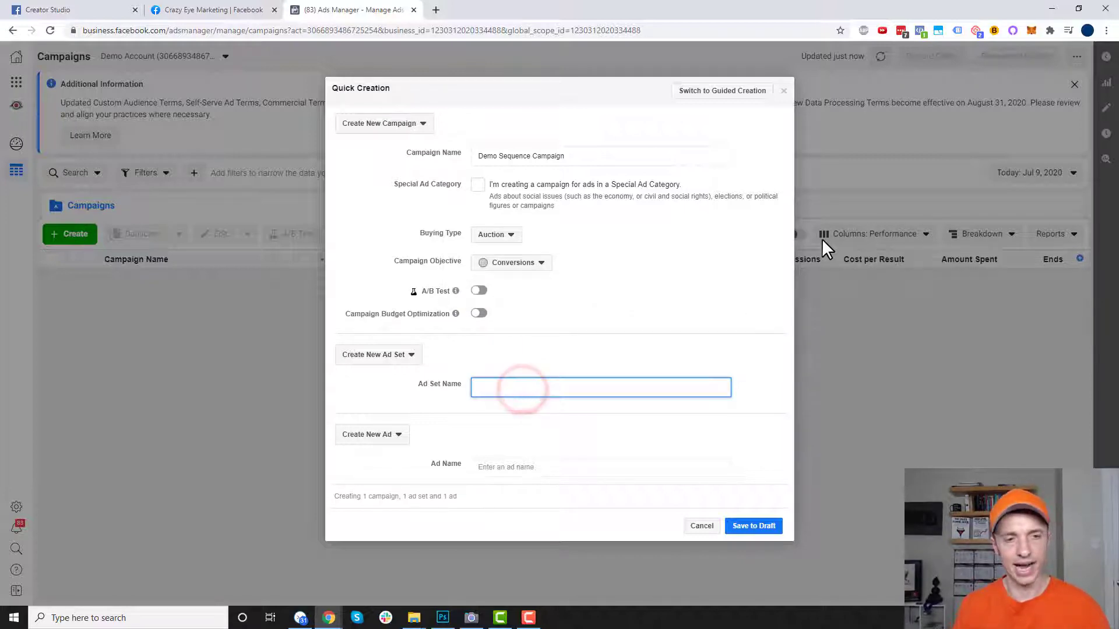
type("Days 0-3")
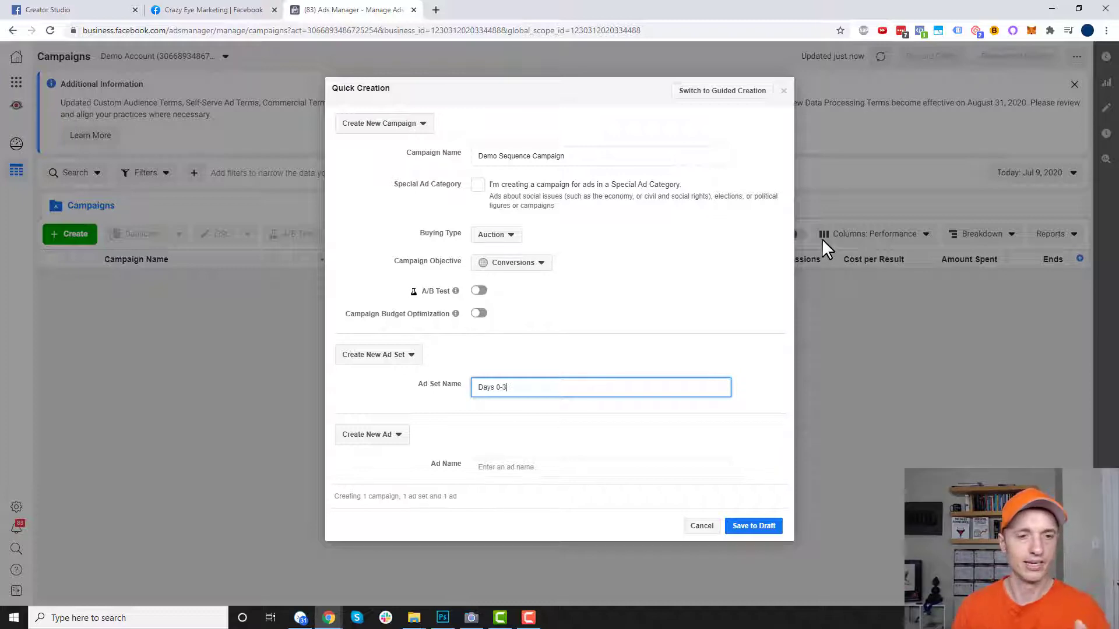
left_click(569, 467)
type("Ad 1")
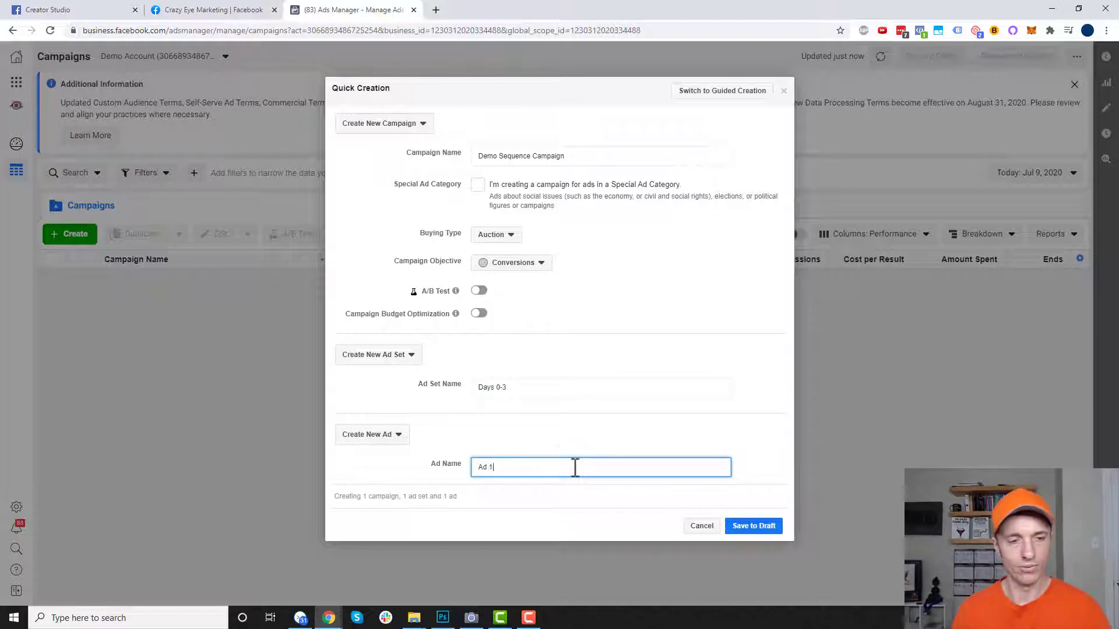
left_click(751, 528)
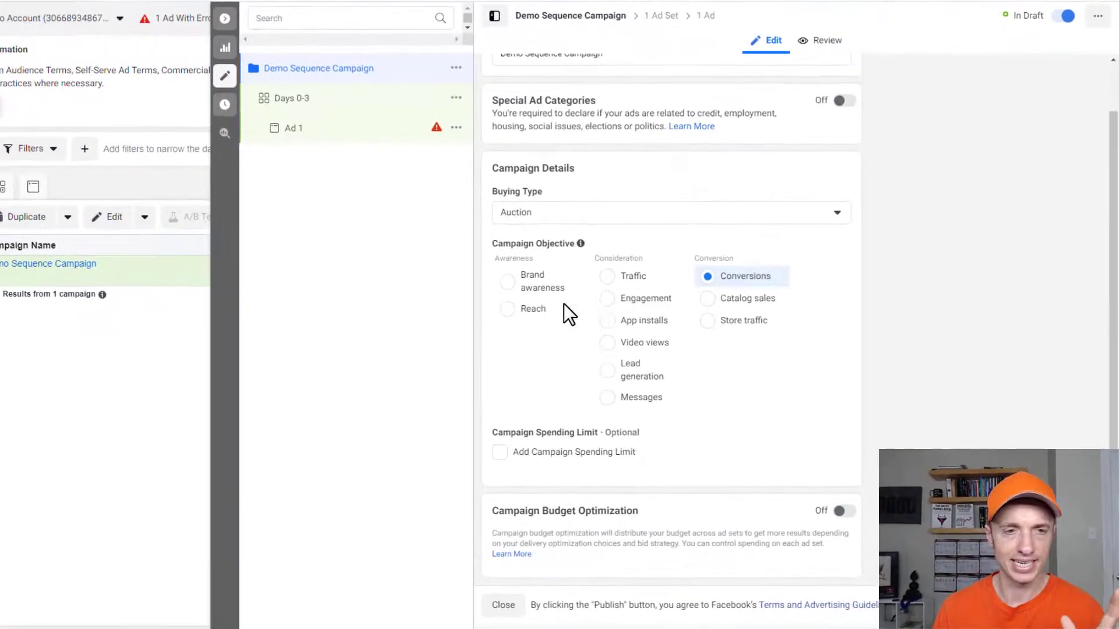
Choose Purchase as the conversion event for the Days 0-3 ad set
left_click(344, 98)
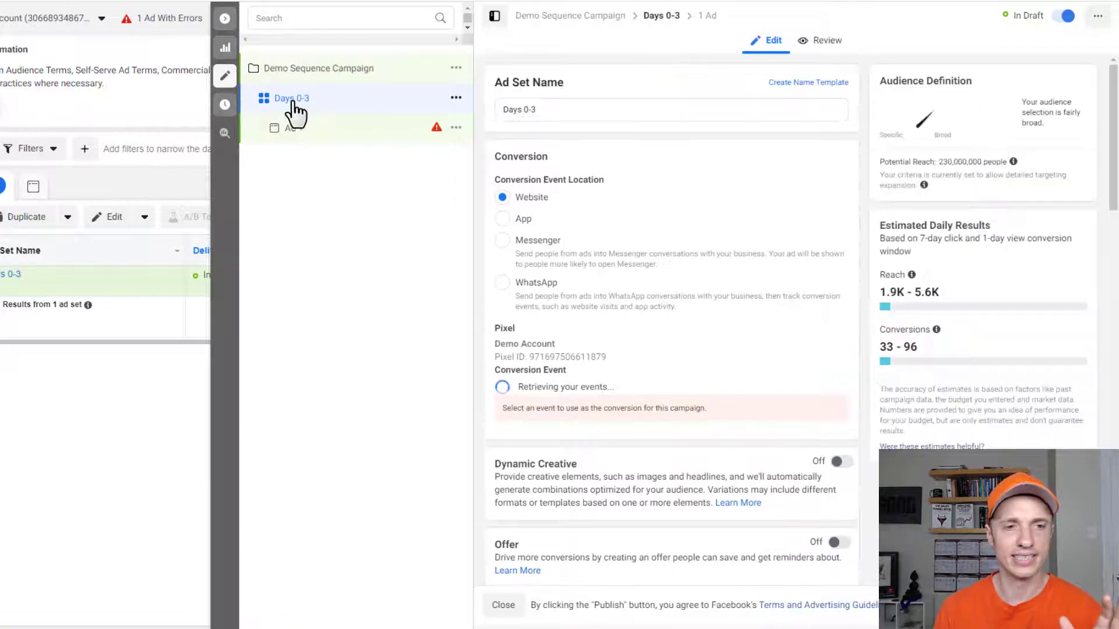
scroll(674, 237, "down", 1)
left_click(607, 325)
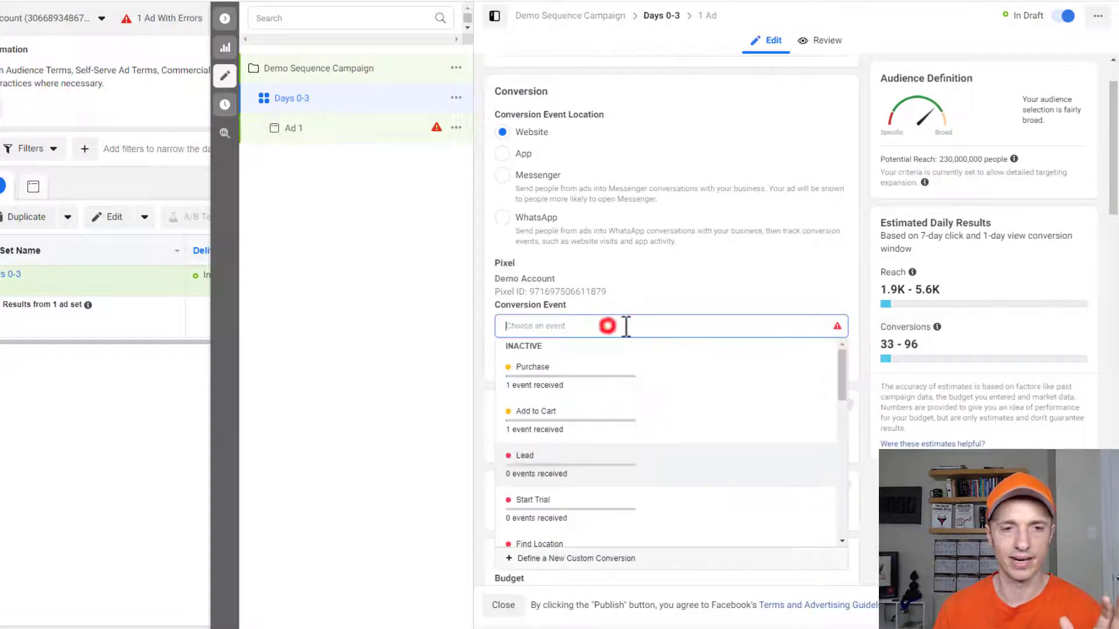
left_click(581, 373)
left_click(770, 269)
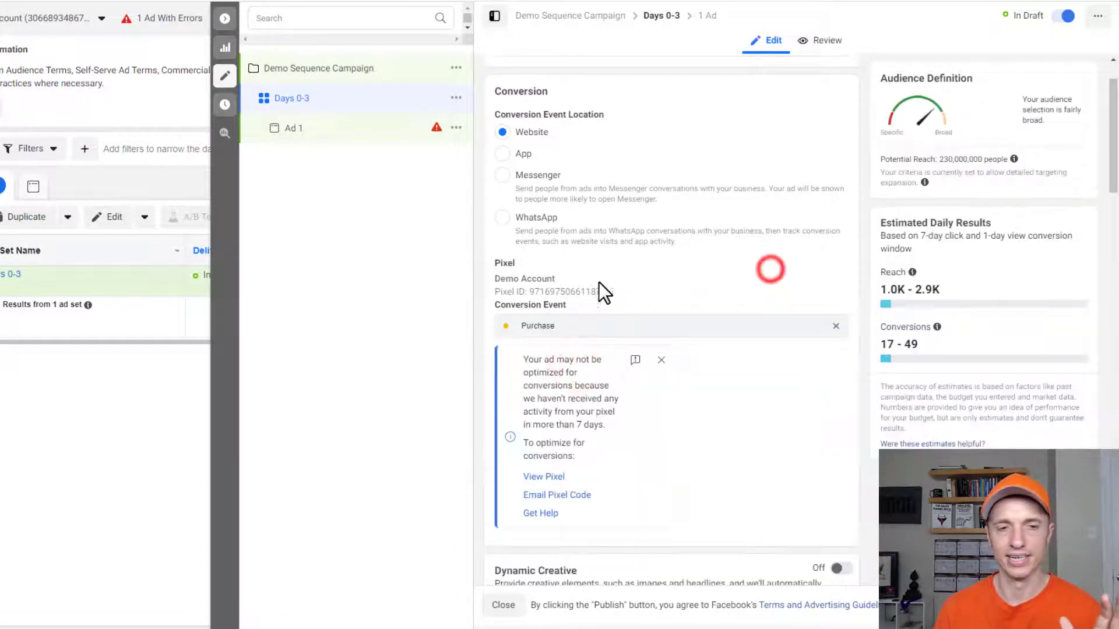
scroll(603, 264, "down", 8)
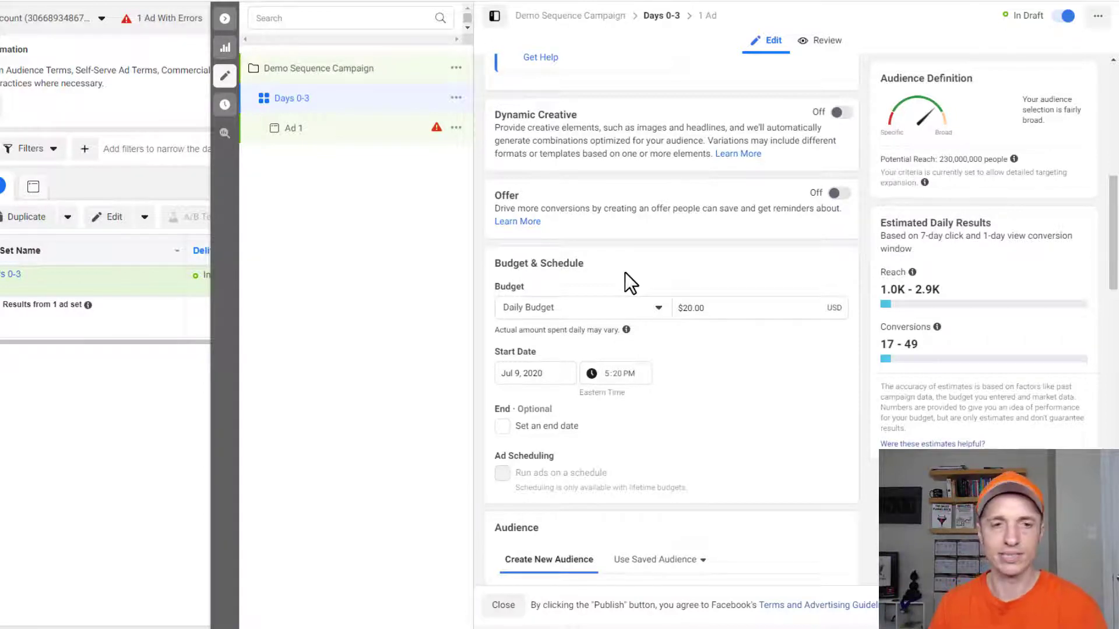
Set the Days 0-3 ad set's daily budget to $1.00
scroll(699, 280, "down", 1)
left_click_drag(726, 247, 674, 244)
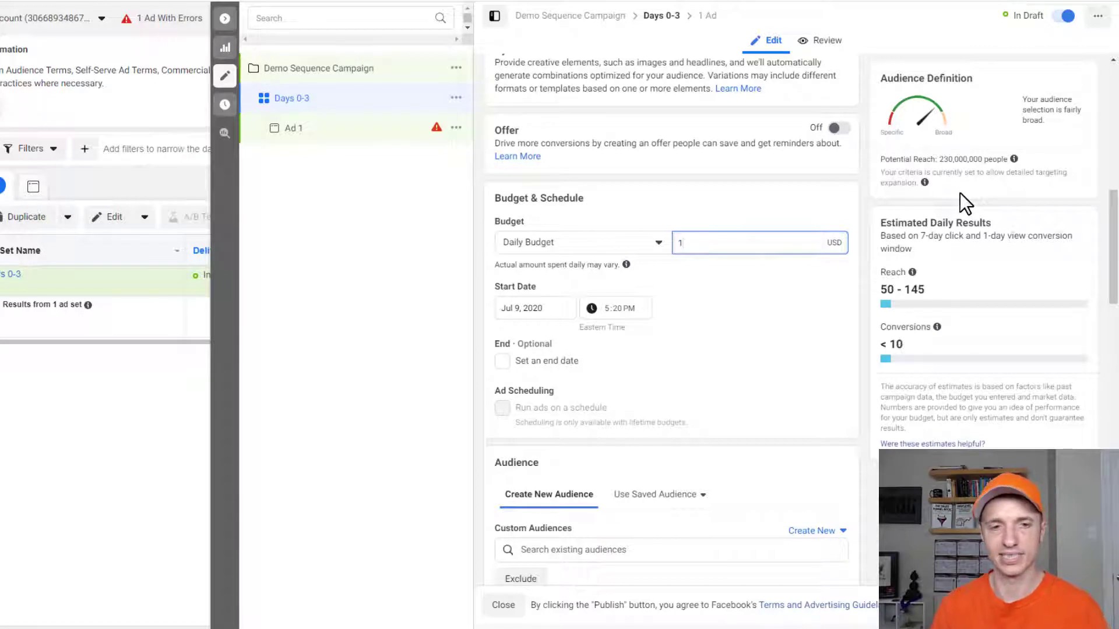
left_click(762, 328)
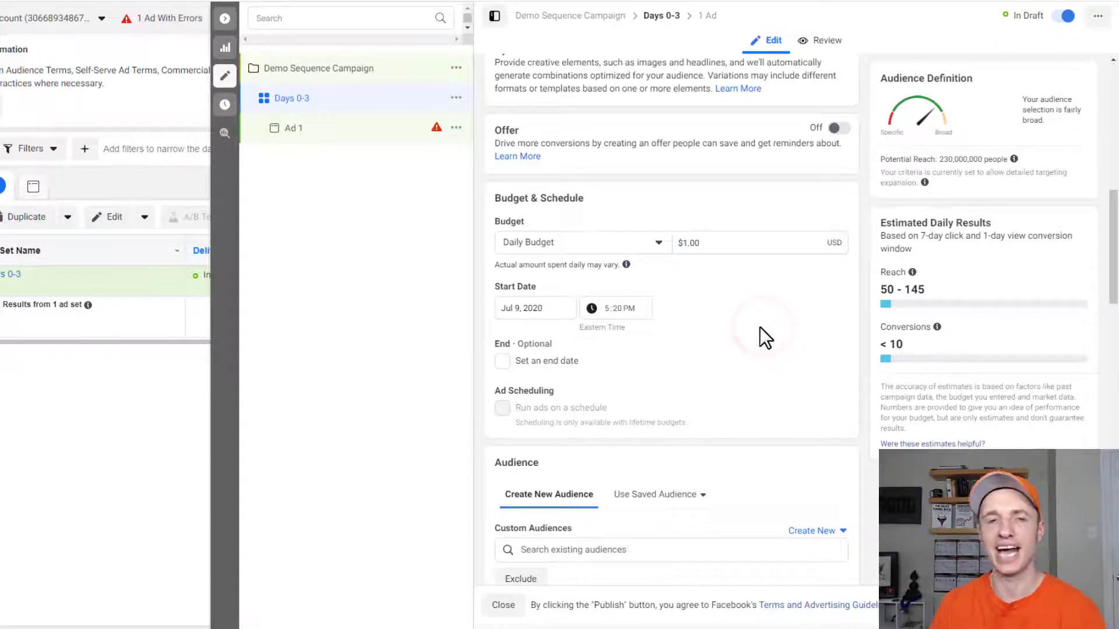
Include the Website Visitors (3 Days) custom audience in the Days 0-3 ad set
scroll(690, 299, "down", 4)
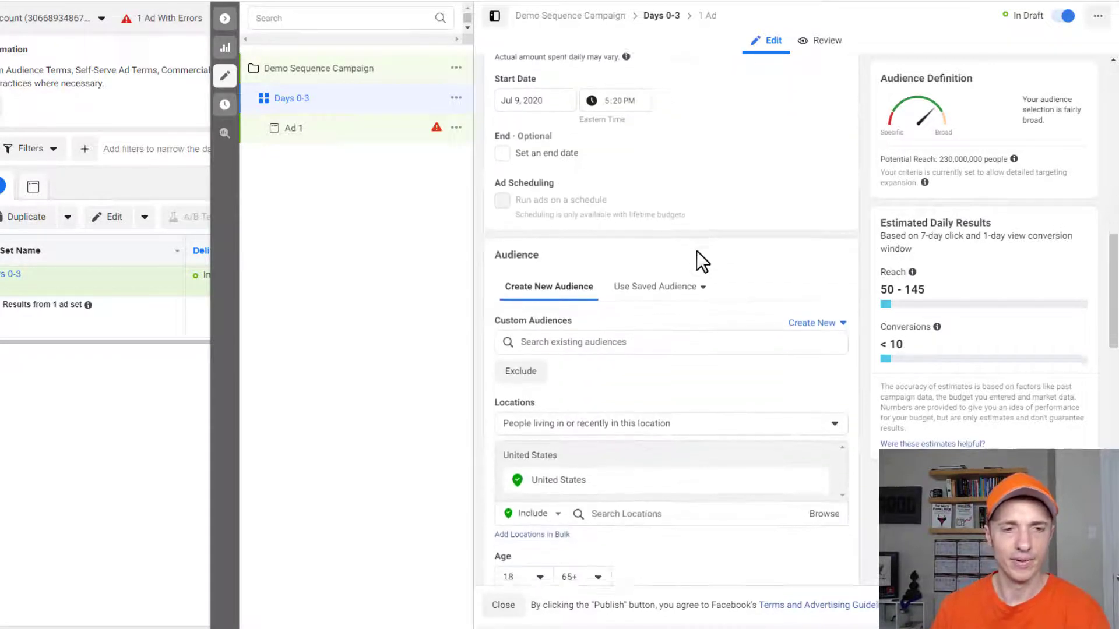
scroll(697, 251, "down", 2)
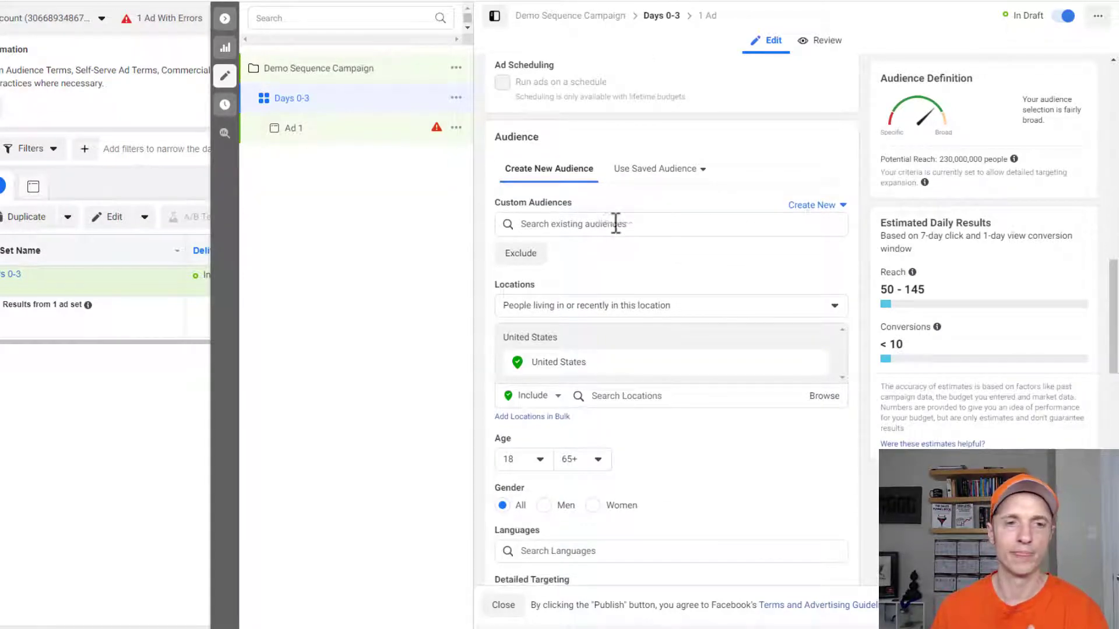
left_click(612, 223)
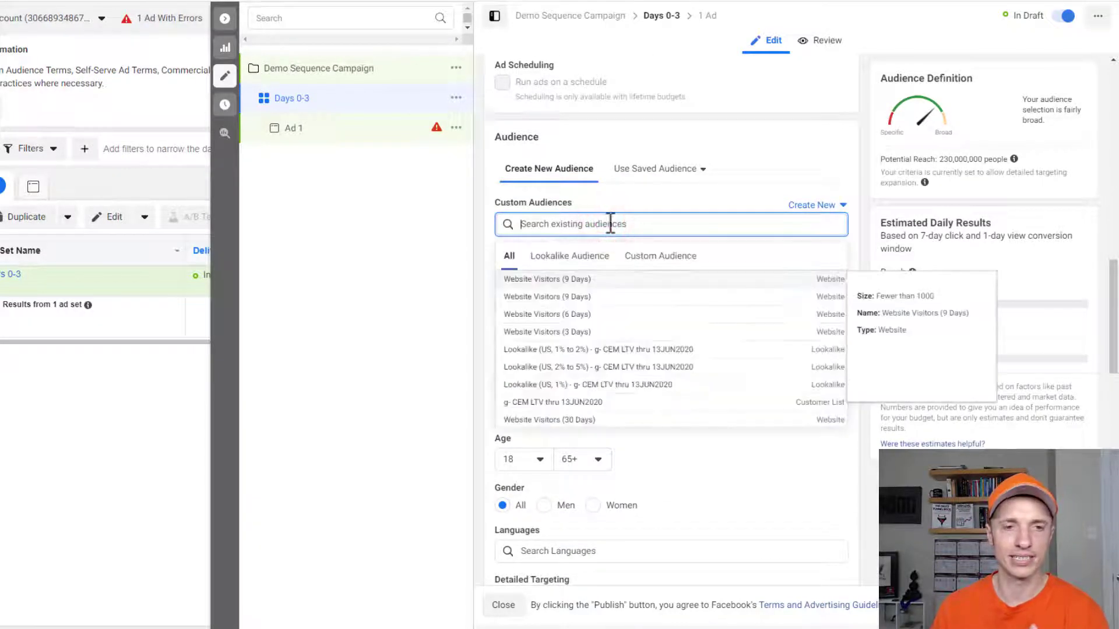
left_click(578, 331)
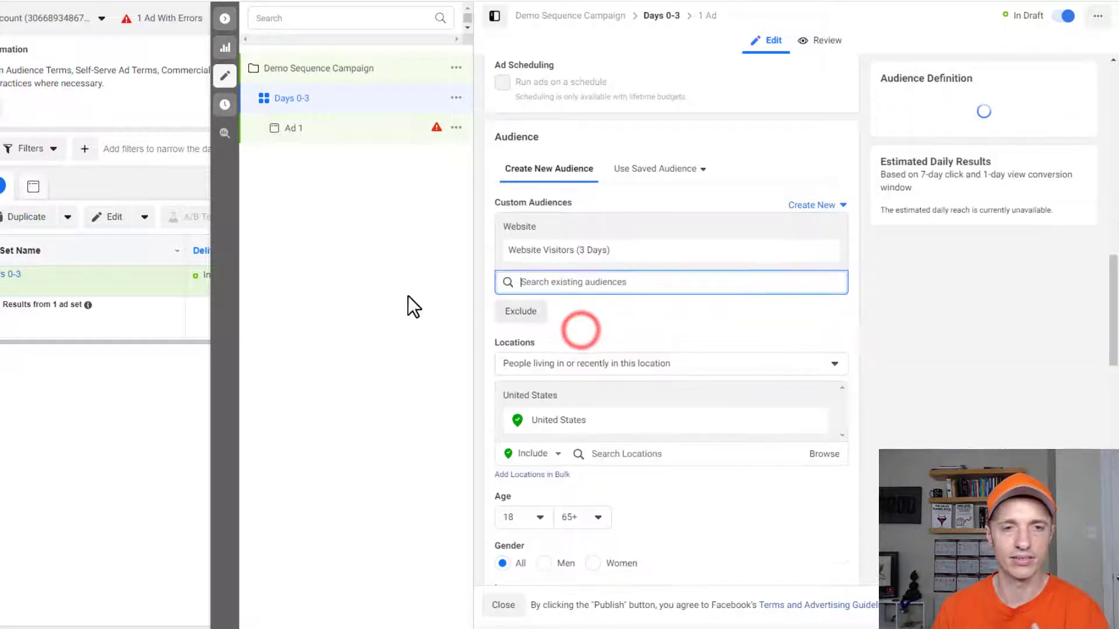
left_click(425, 295)
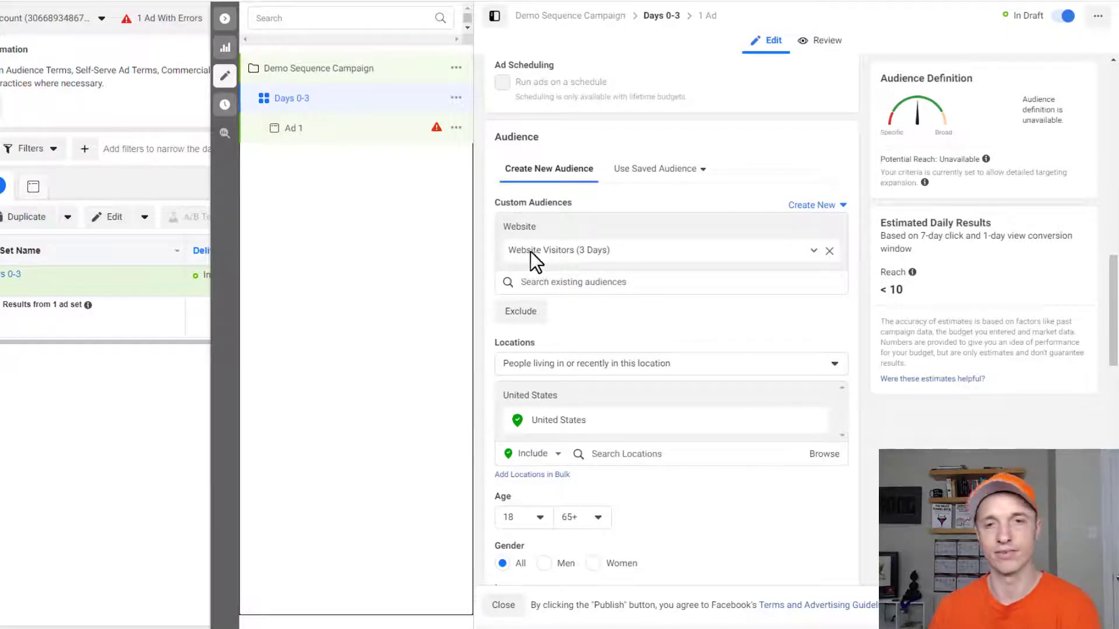
Remove the United States location from the Days 0-3 audience and turn off Detailed Targeting Expansion
scroll(596, 253, "down", 3)
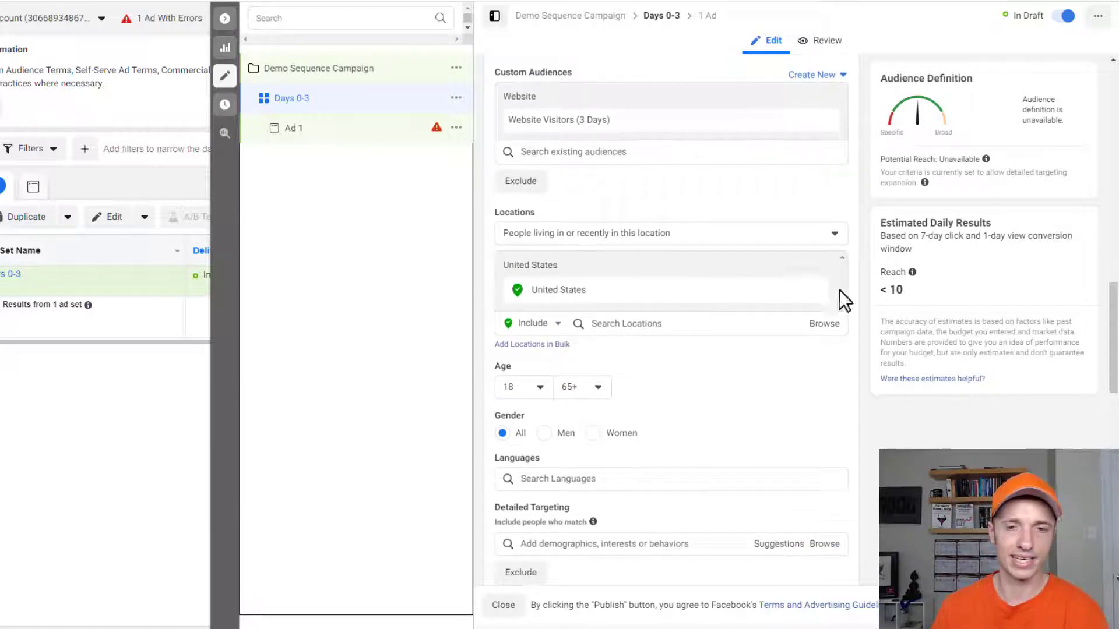
left_click(815, 290)
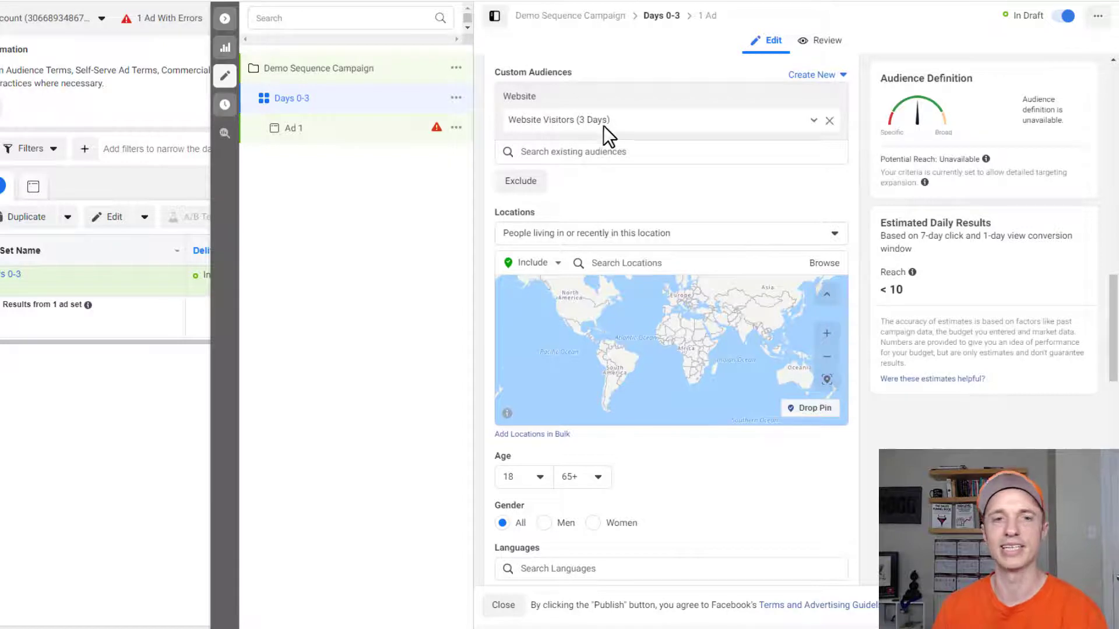
scroll(623, 140, "down", 8)
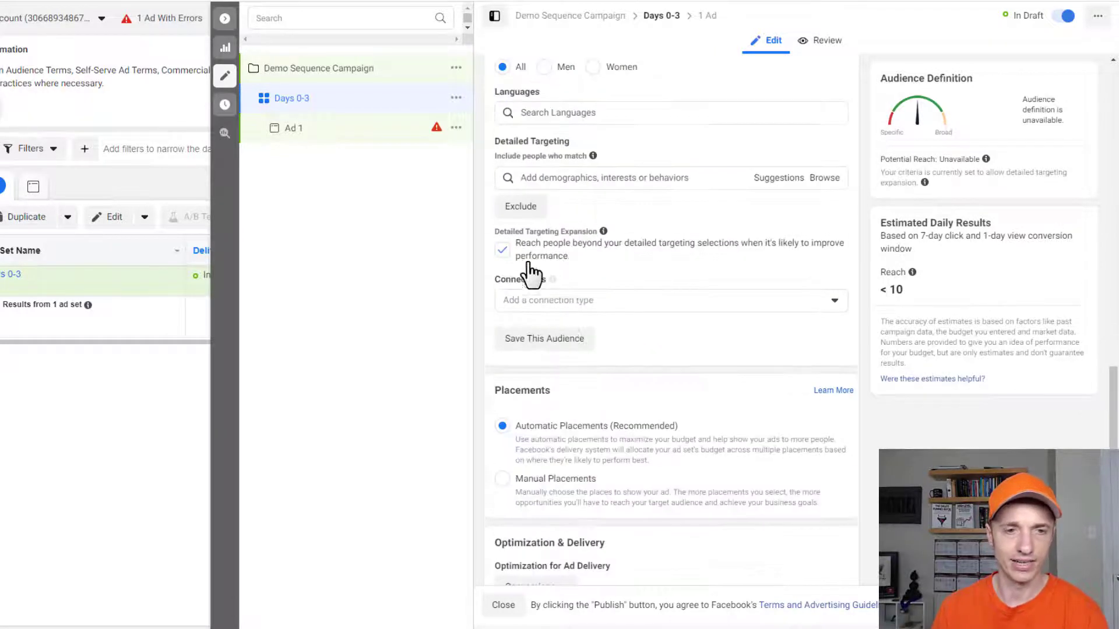
left_click(502, 249)
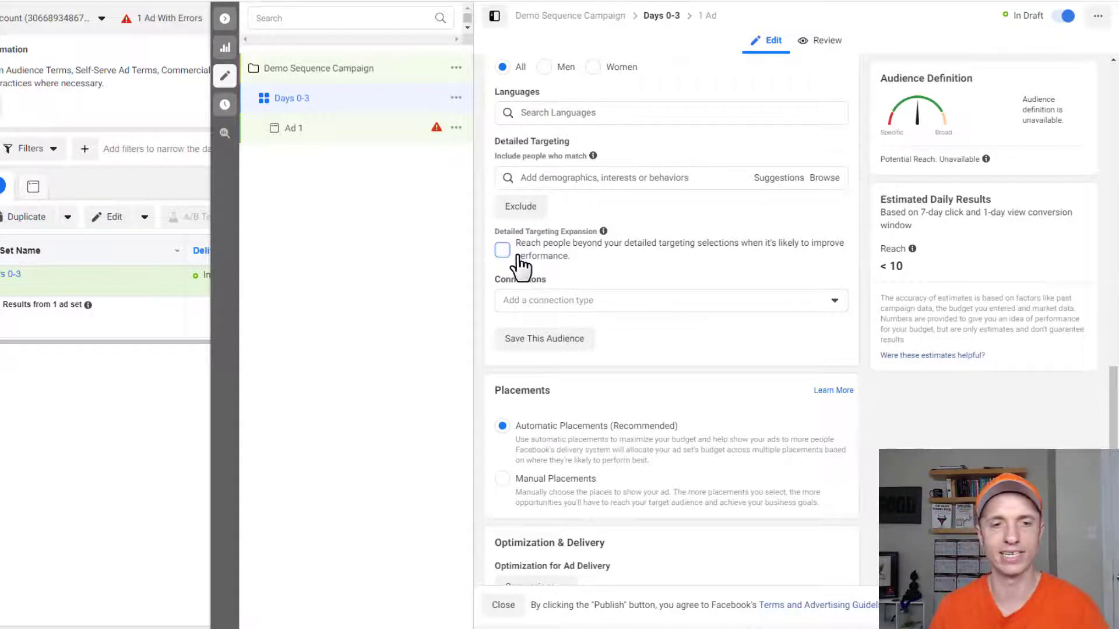
Look over the Days 0-3 placements and the optimization and delivery settings, and open Ad 1
scroll(524, 263, "down", 1)
scroll(592, 232, "down", 3)
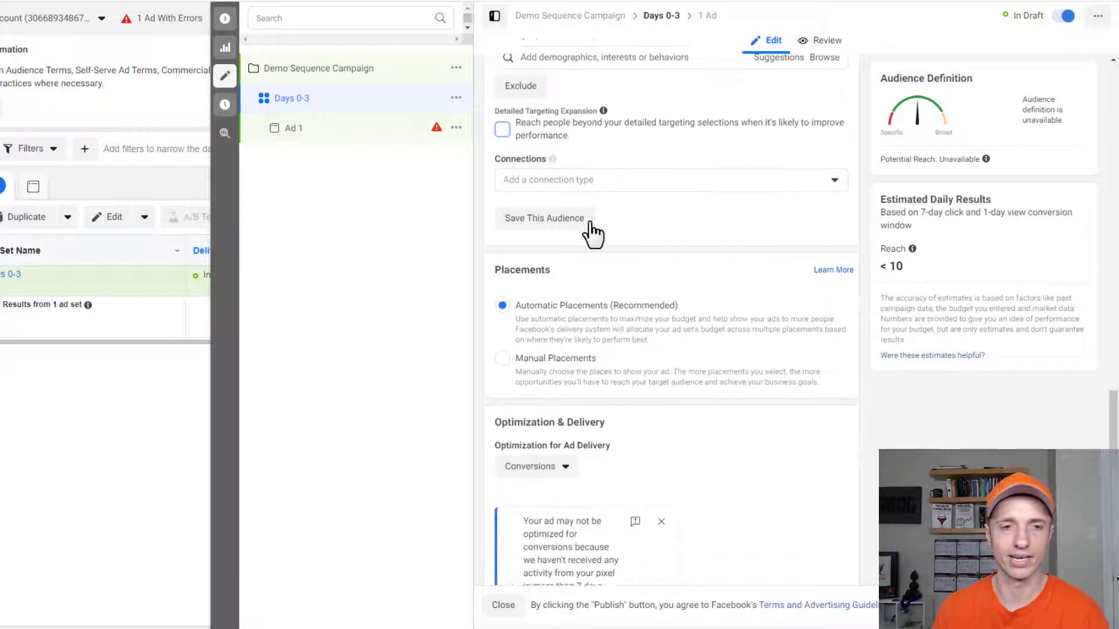
scroll(582, 195, "down", 2)
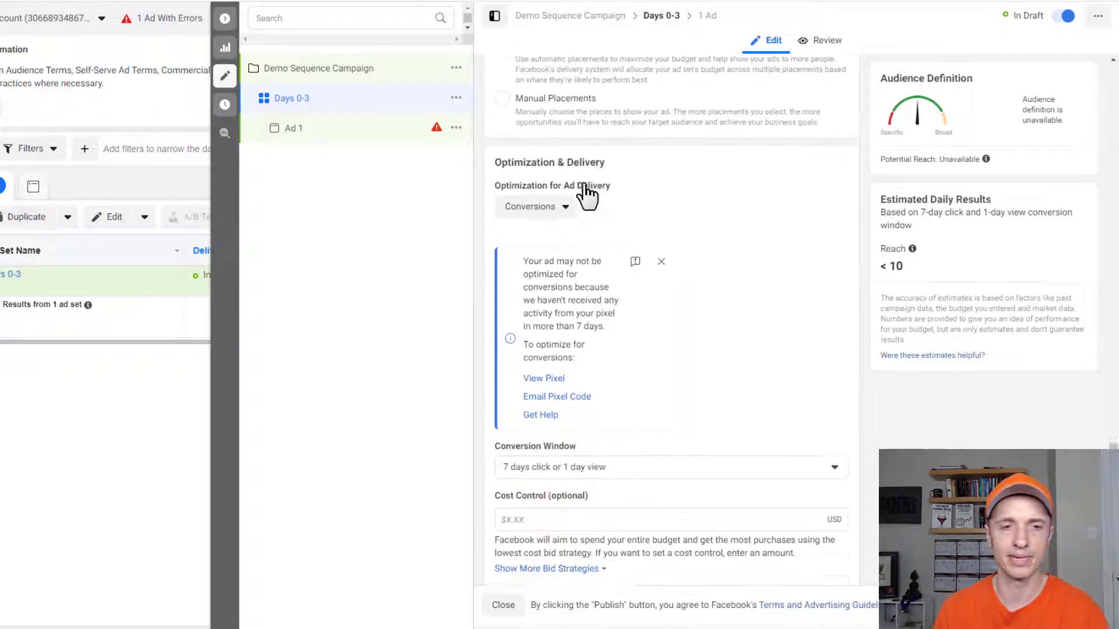
scroll(597, 286, "down", 1)
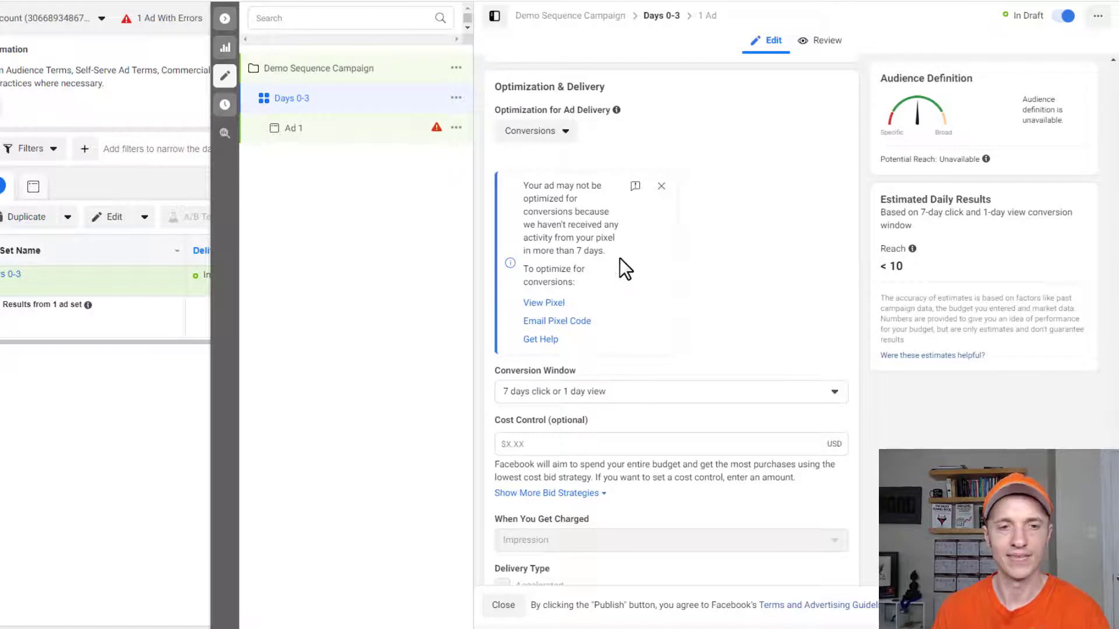
scroll(620, 262, "down", 1)
left_click(327, 131)
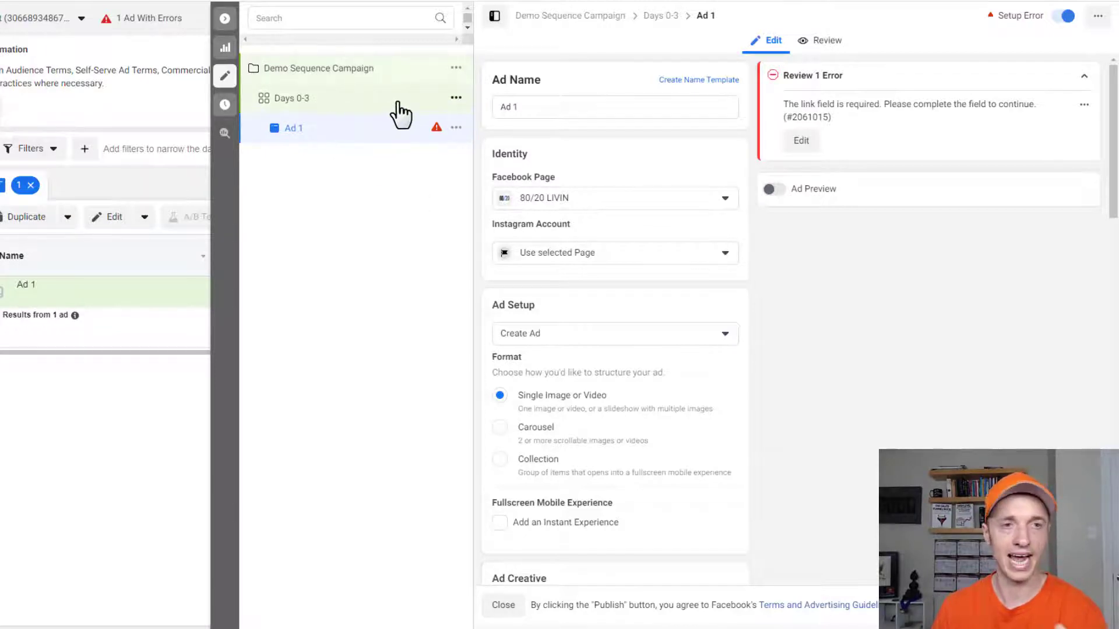
Duplicate the Days 0-3 ad set once into its original campaign and name the copy "Days 4-6"
left_click(458, 100)
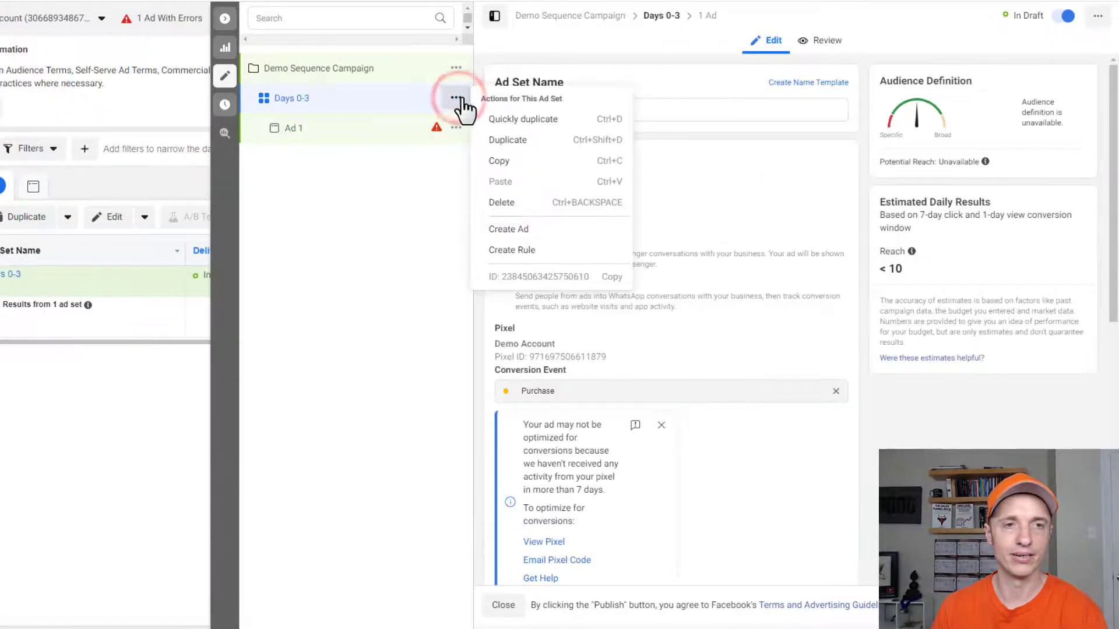
left_click(521, 142)
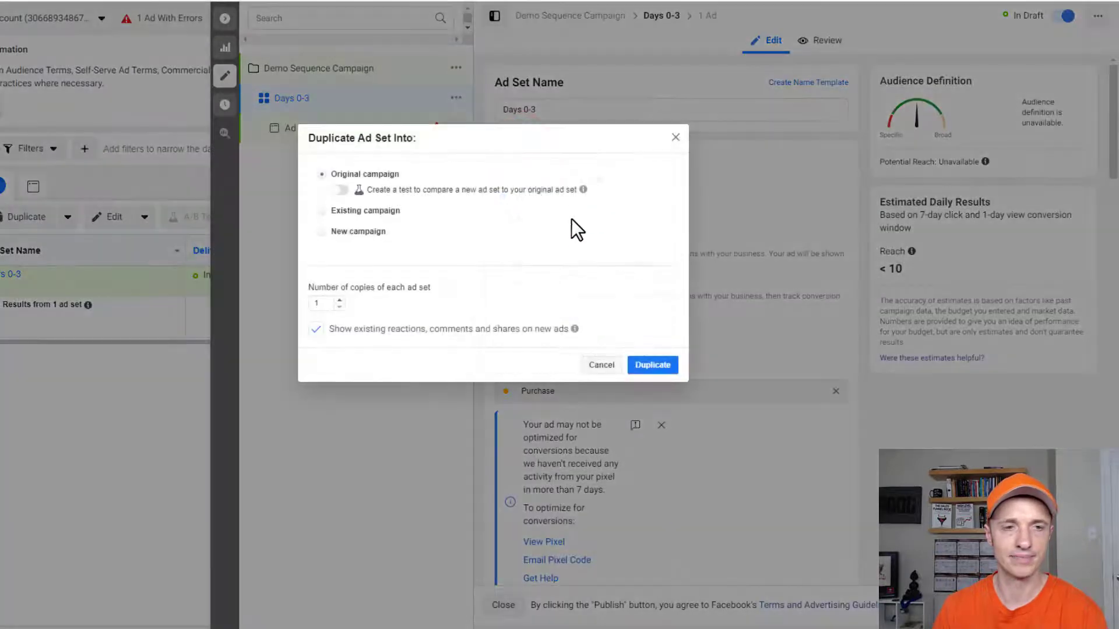
left_click(654, 366)
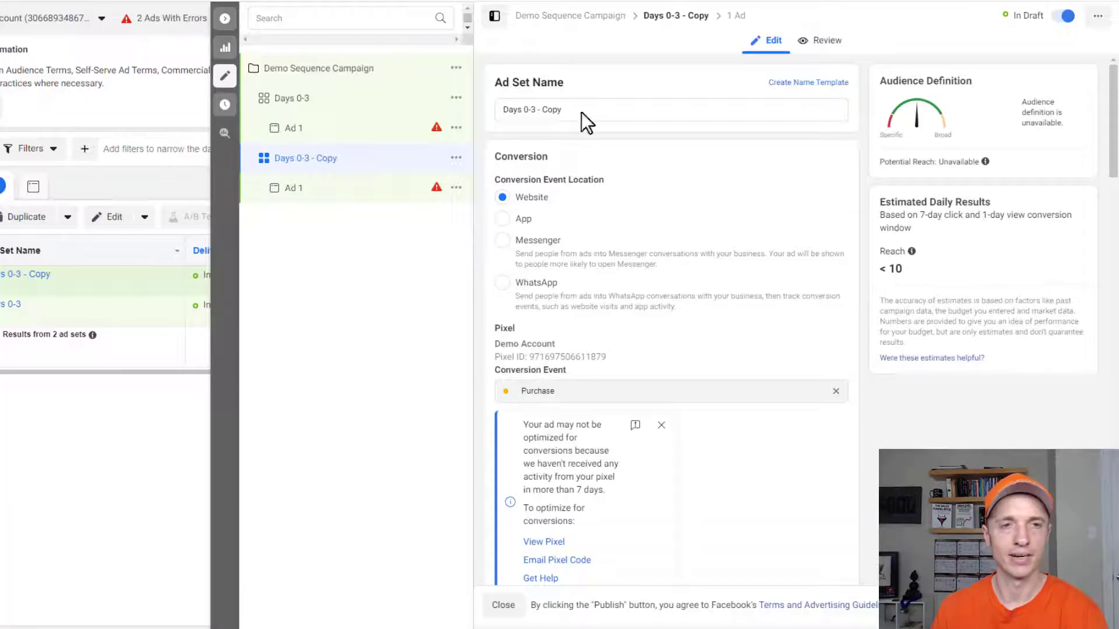
left_click_drag(542, 110, 524, 110)
key("ctrl+a")
type("Days 4-6")
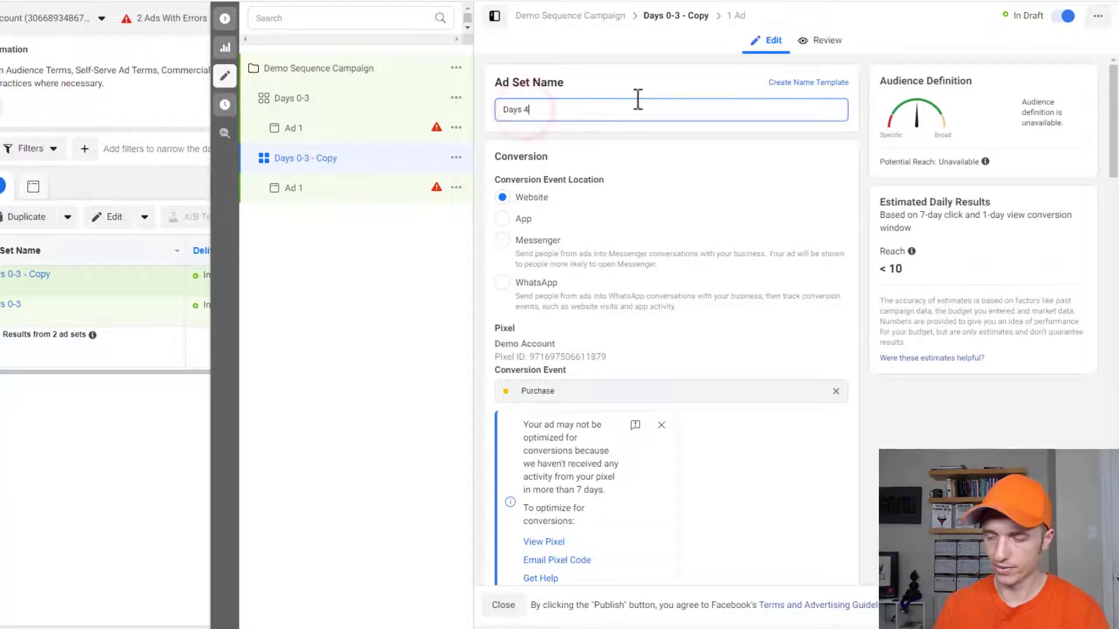
left_click(774, 168)
Replace the included Website Visitors (3 Days) audience of the Days 4-6 ad set with Website Visitors (6 Days)
scroll(733, 183, "down", 7)
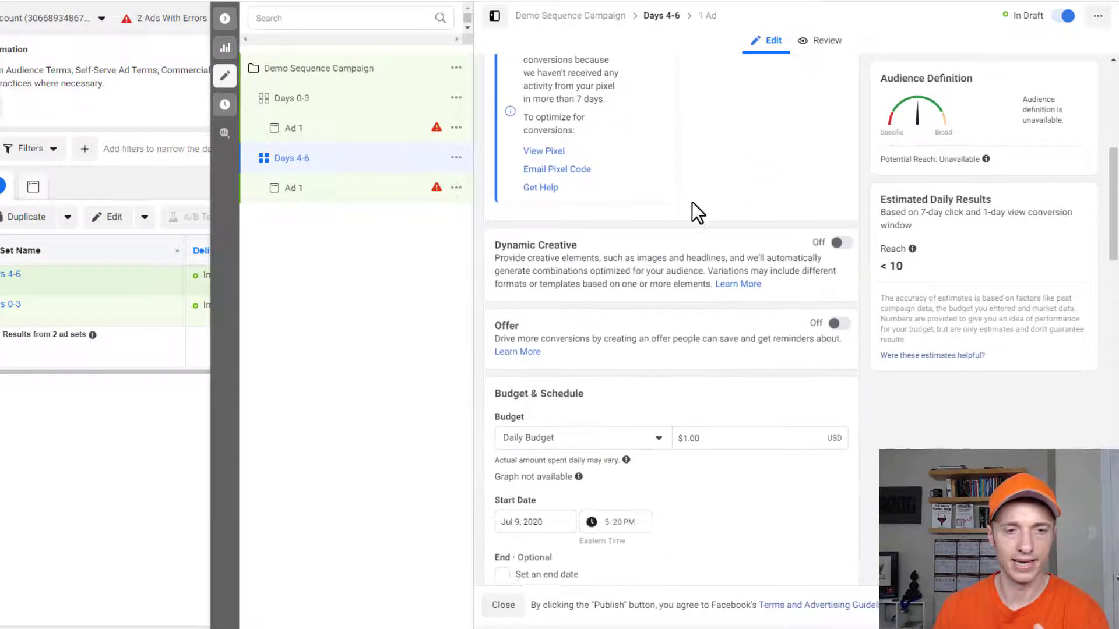
scroll(691, 204, "down", 10)
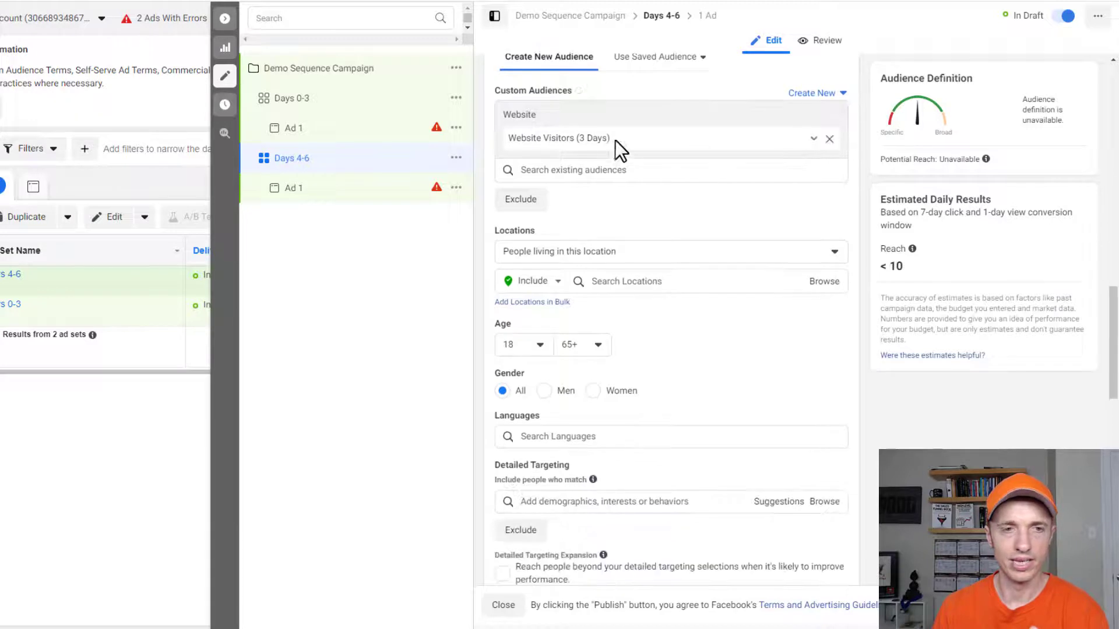
left_click(830, 138)
left_click(595, 113)
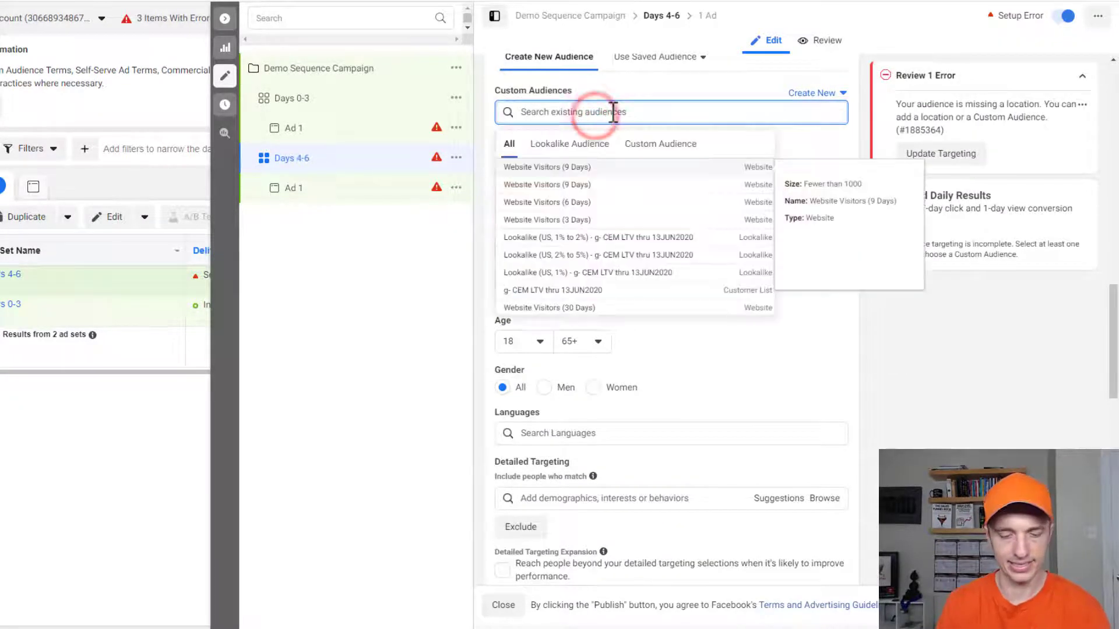
type("6")
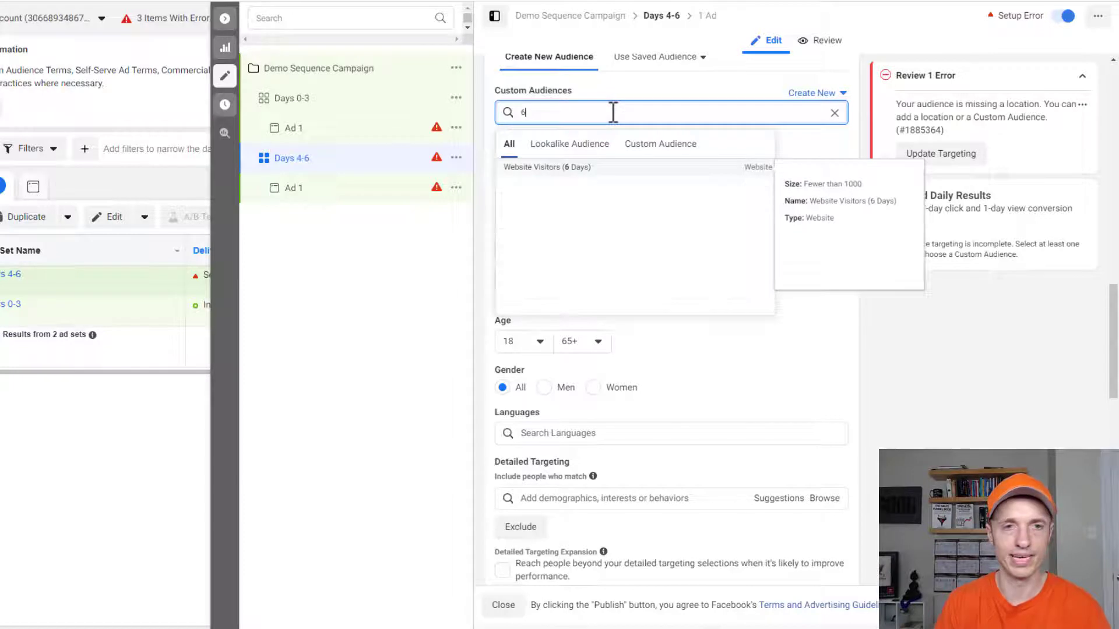
left_click(554, 169)
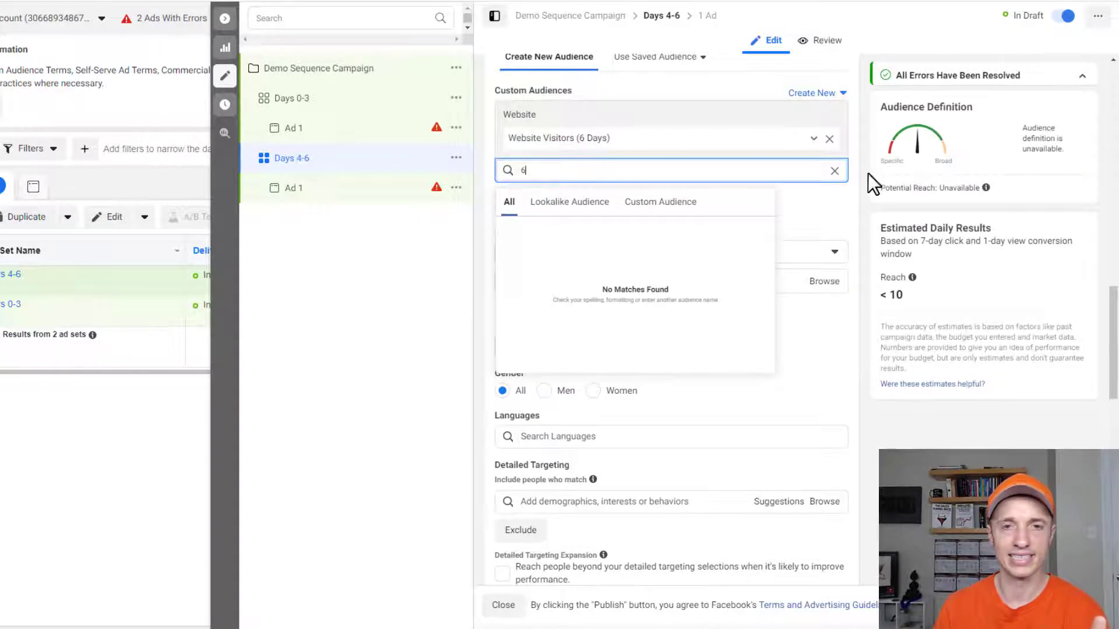
left_click(840, 200)
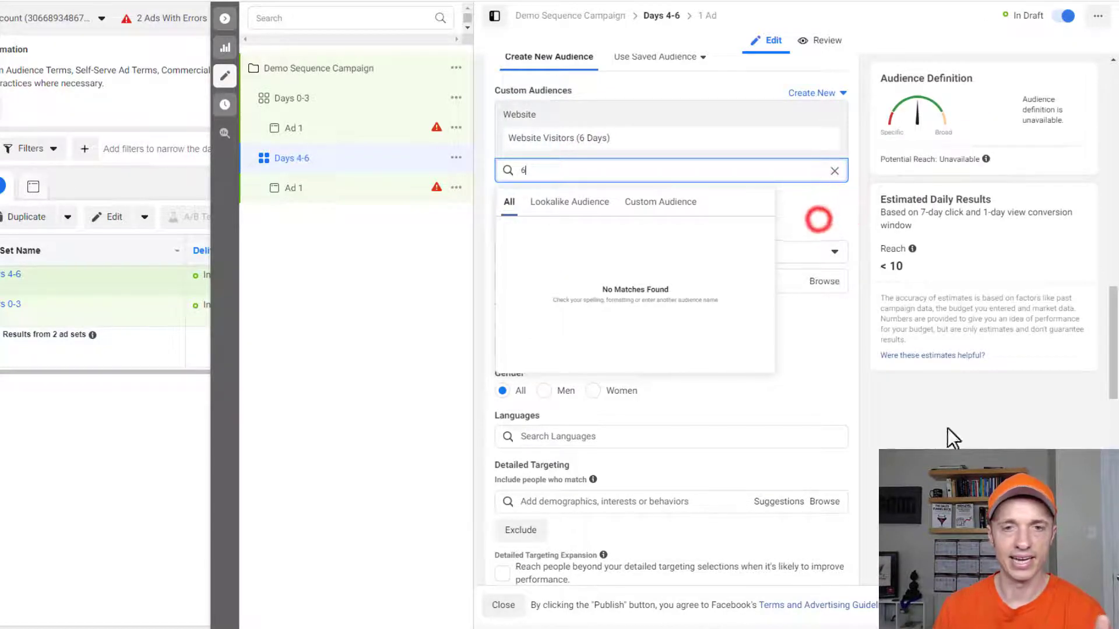
Exclude the Website Visitors (3 Days) custom audience from the Days 4-6 ad set
left_click(528, 198)
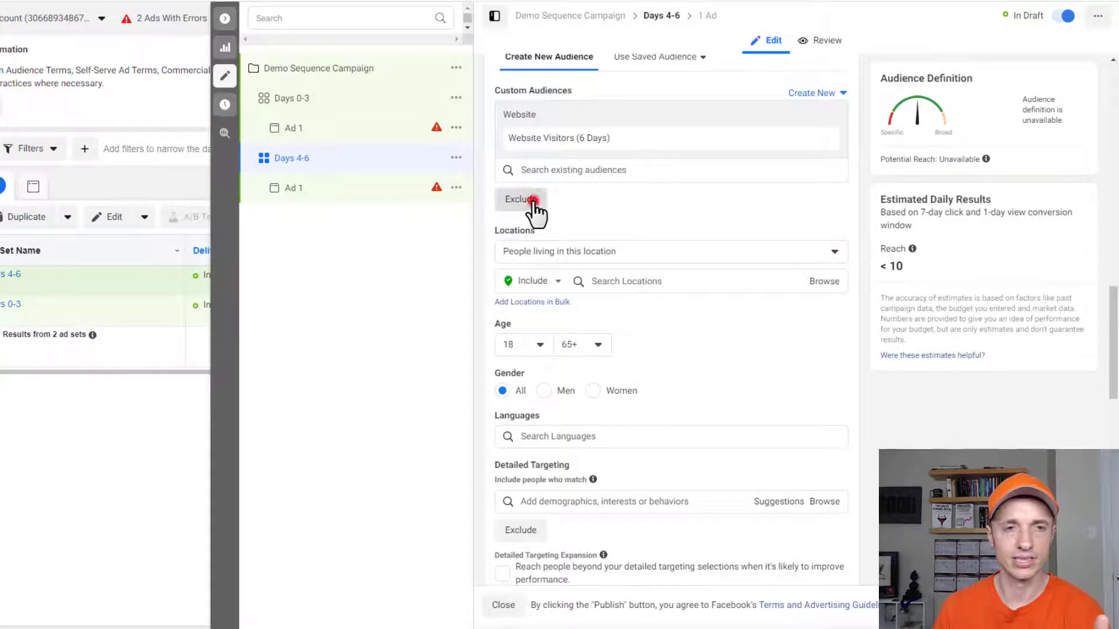
left_click(588, 233)
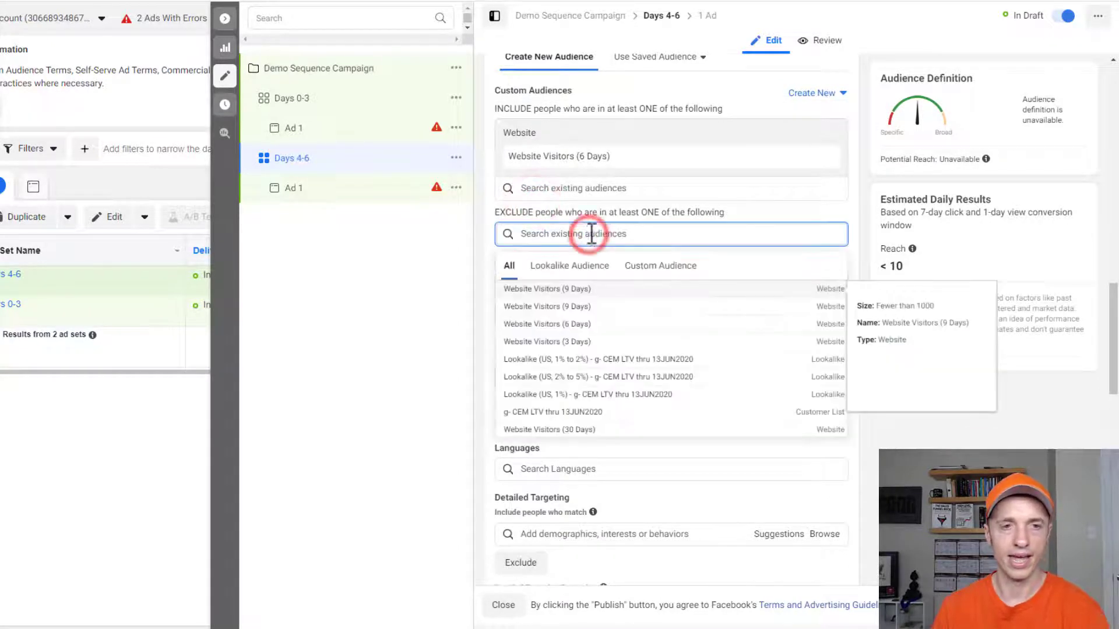
left_click(564, 342)
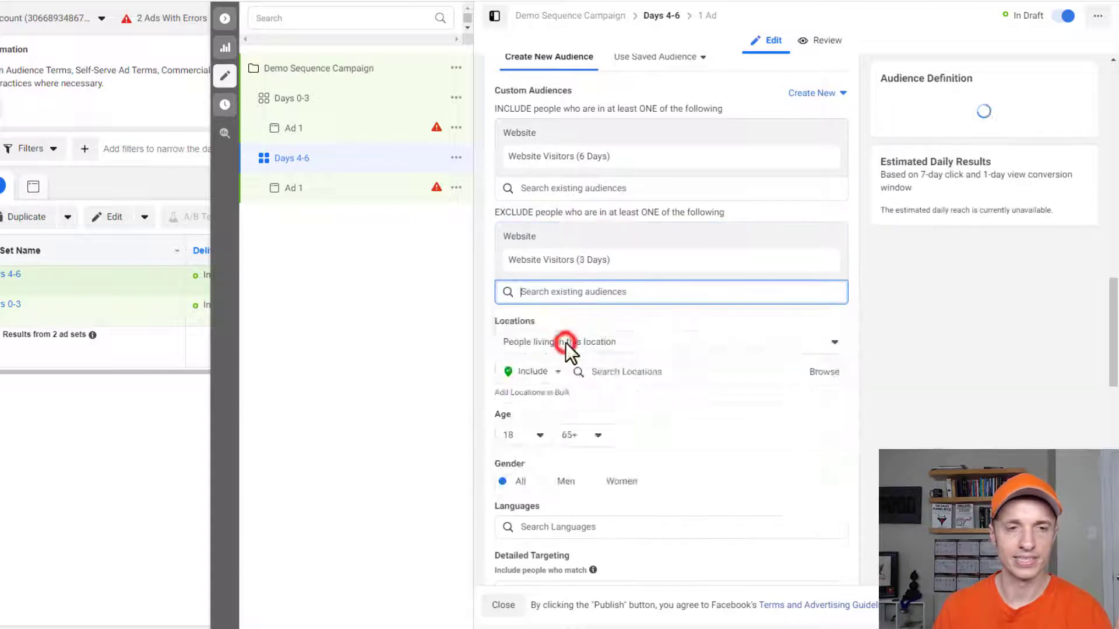
left_click(1041, 463)
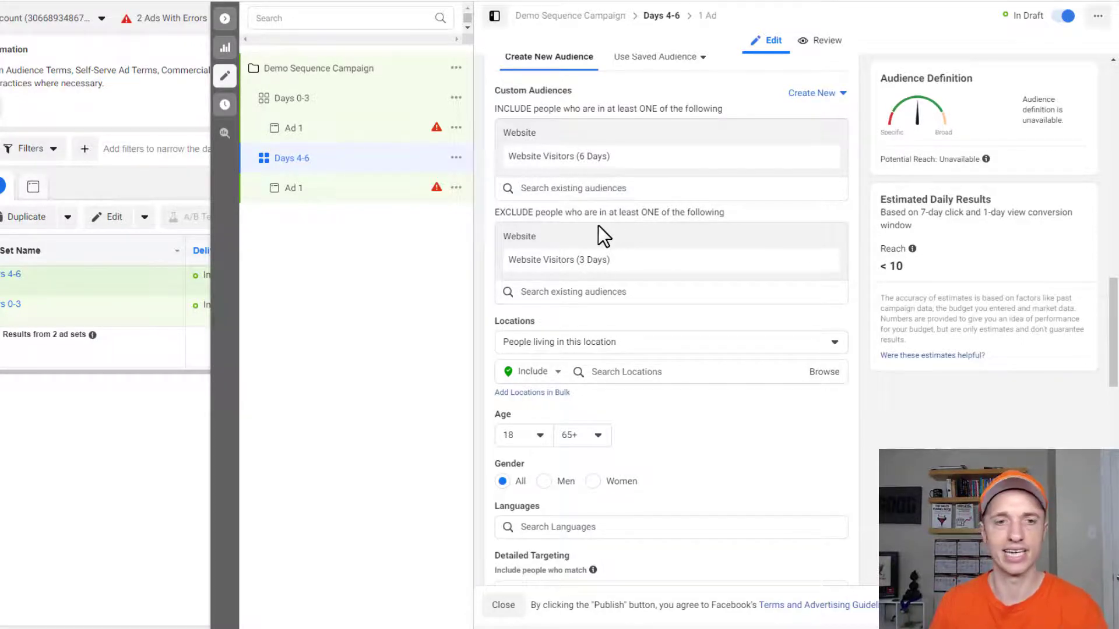
Duplicate the Days 4-6 ad set into its original campaign and name the copy "Days 7-9"
scroll(595, 227, "down", 10)
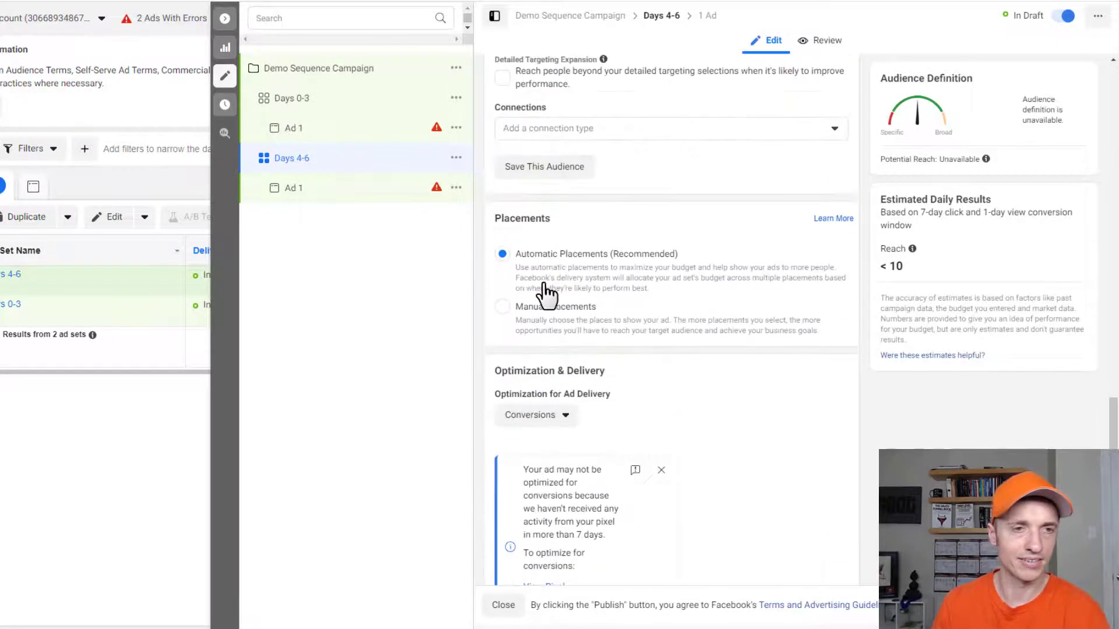
left_click(456, 158)
left_click(527, 201)
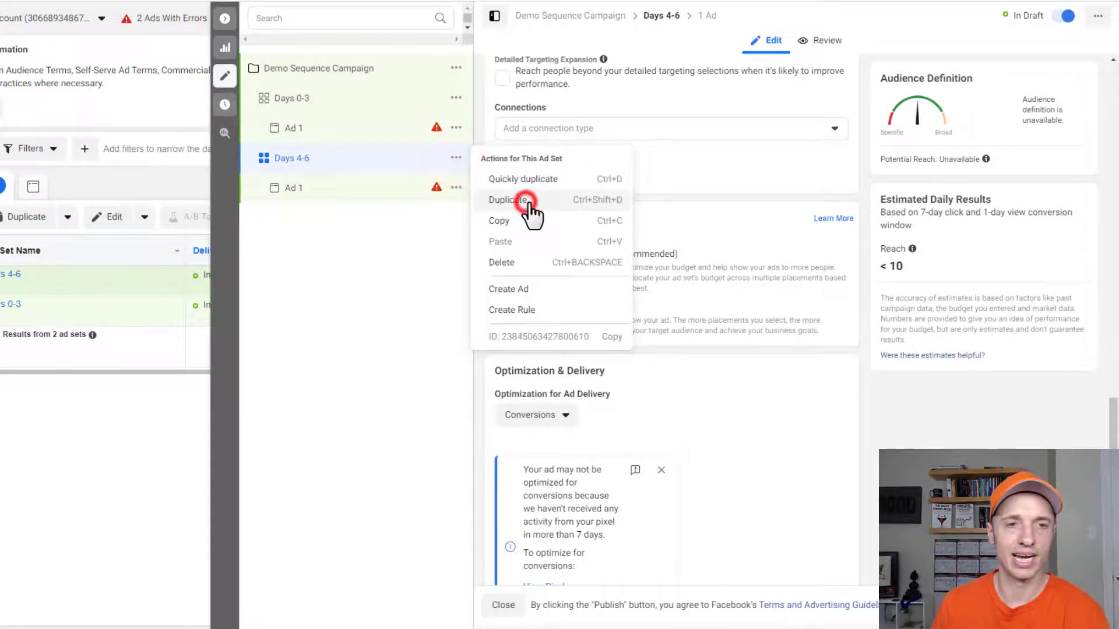
left_click(652, 362)
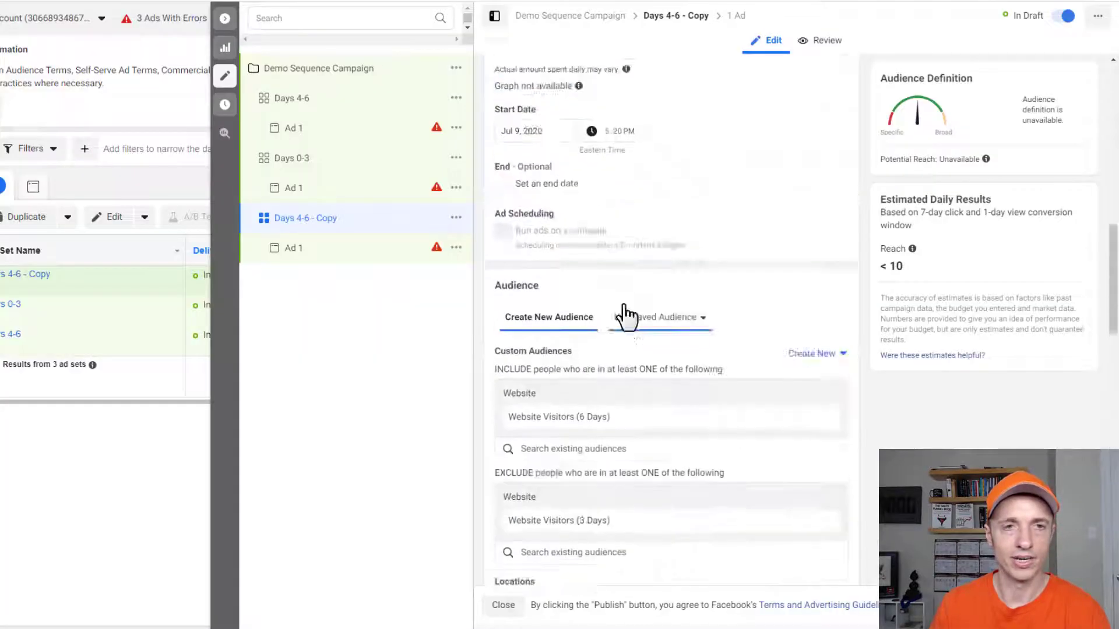
scroll(627, 317, "up", 15)
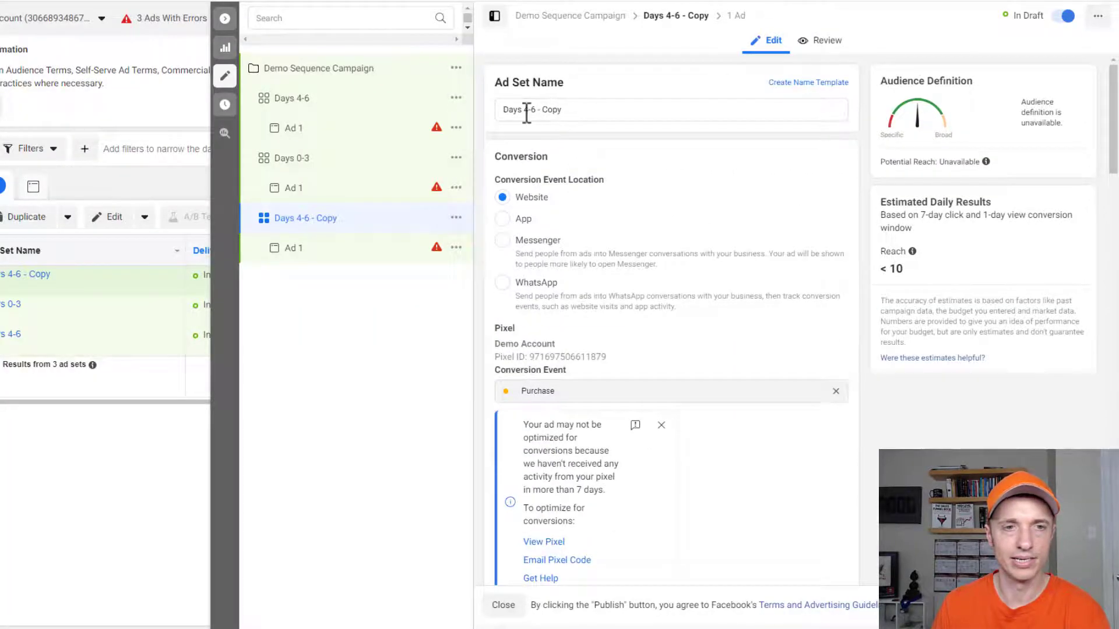
left_click_drag(524, 110, 699, 110)
type("7")
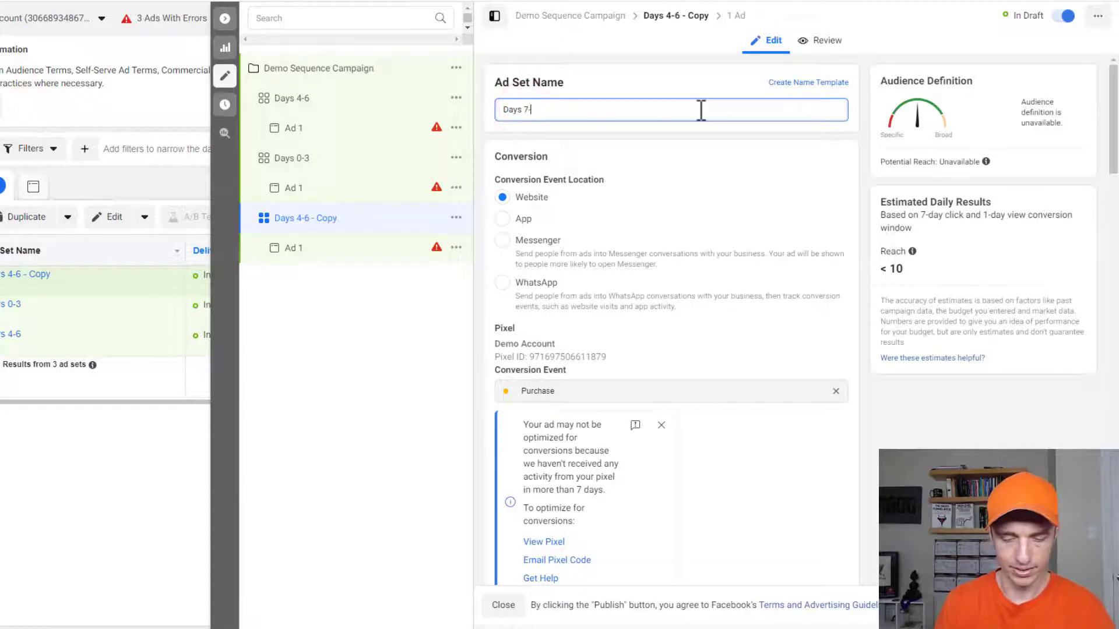
type("-9")
scroll(690, 134, "down", 8)
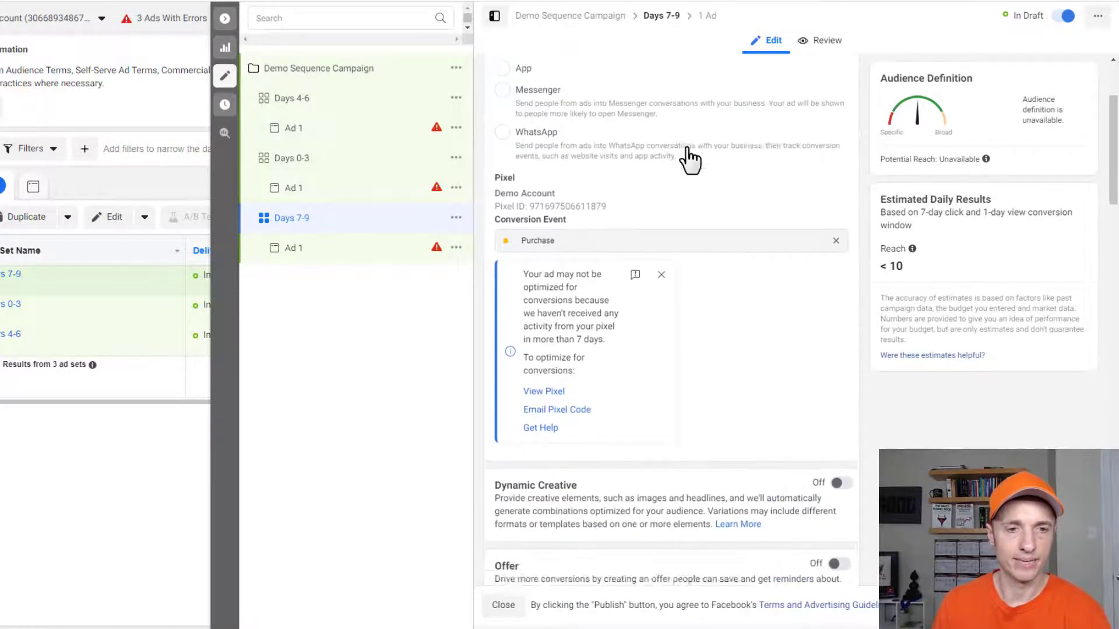
Replace the included Website Visitors (6 Days) audience of the Days 7-9 ad set with Website Visitors (9 Days)
scroll(689, 155, "down", 10)
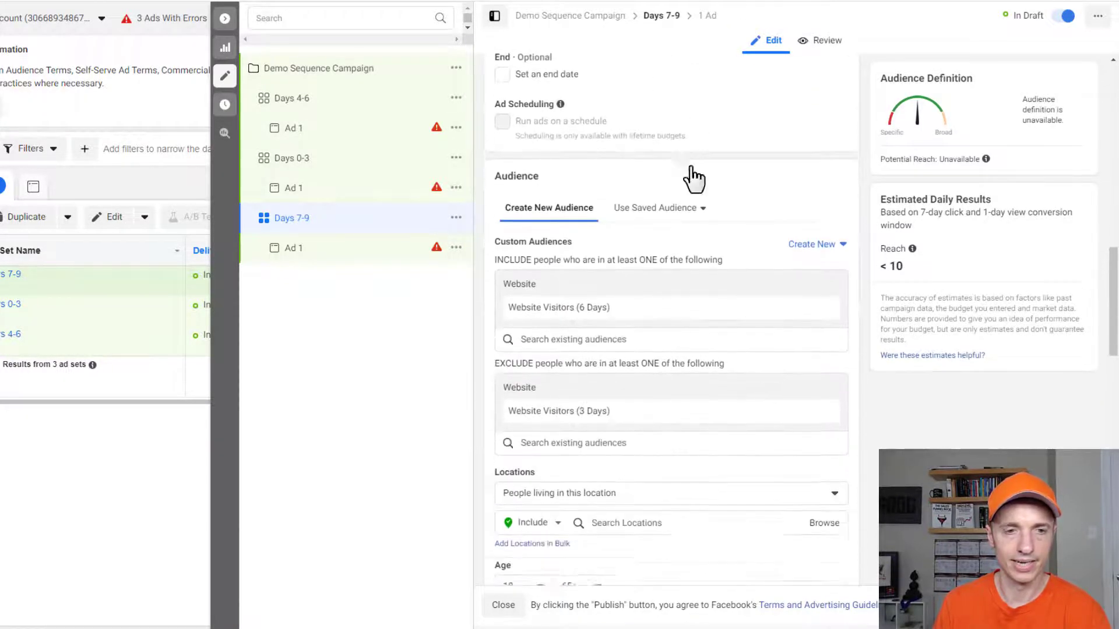
left_click(829, 157)
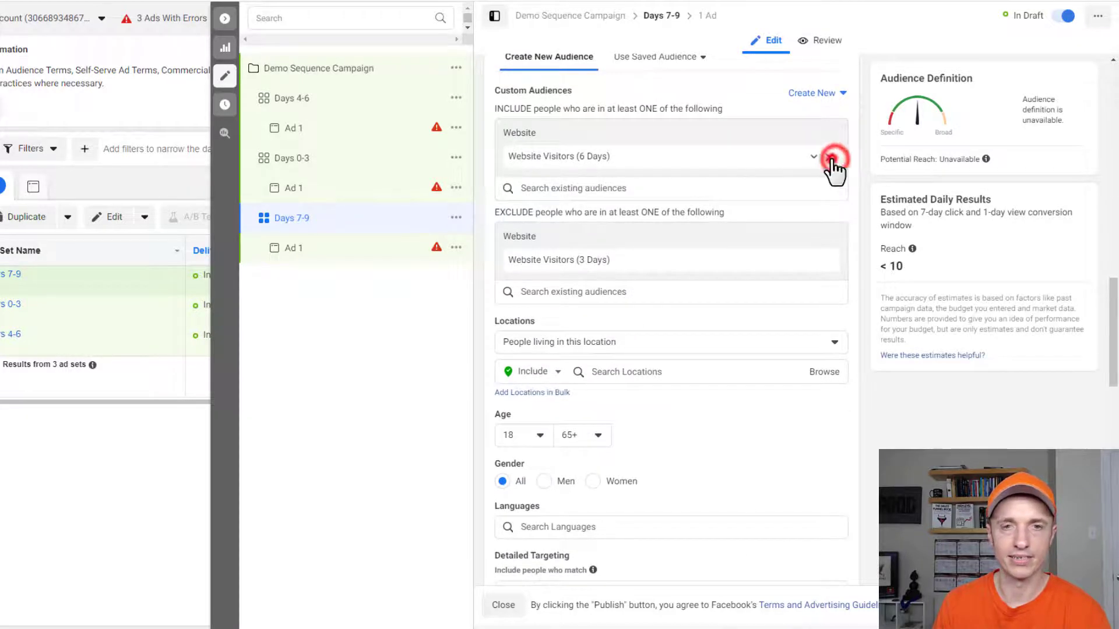
left_click(658, 130)
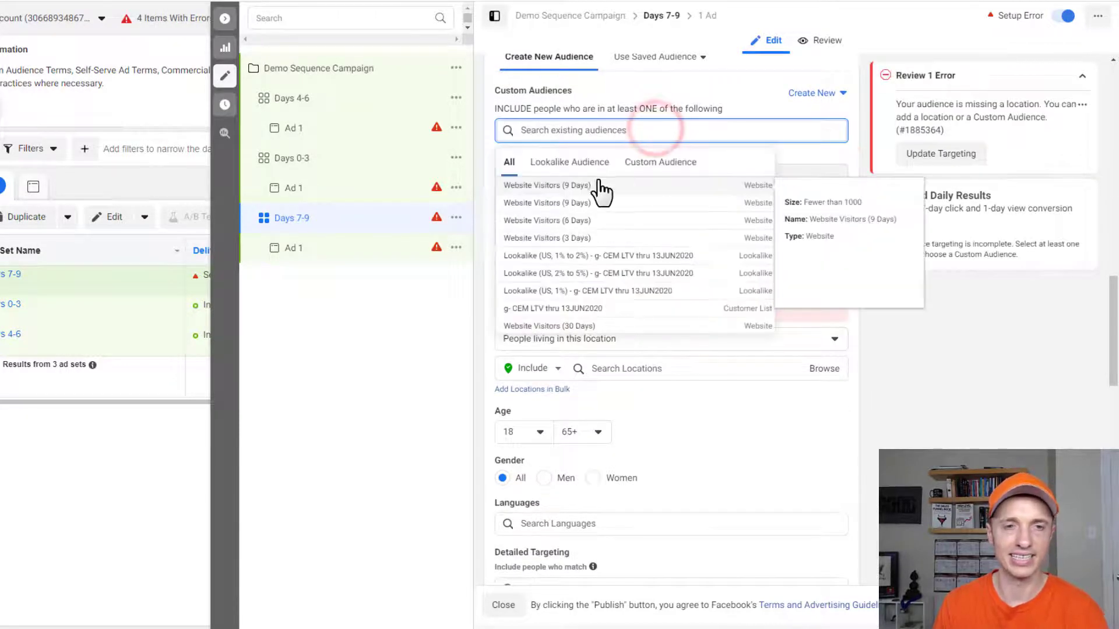
left_click(563, 186)
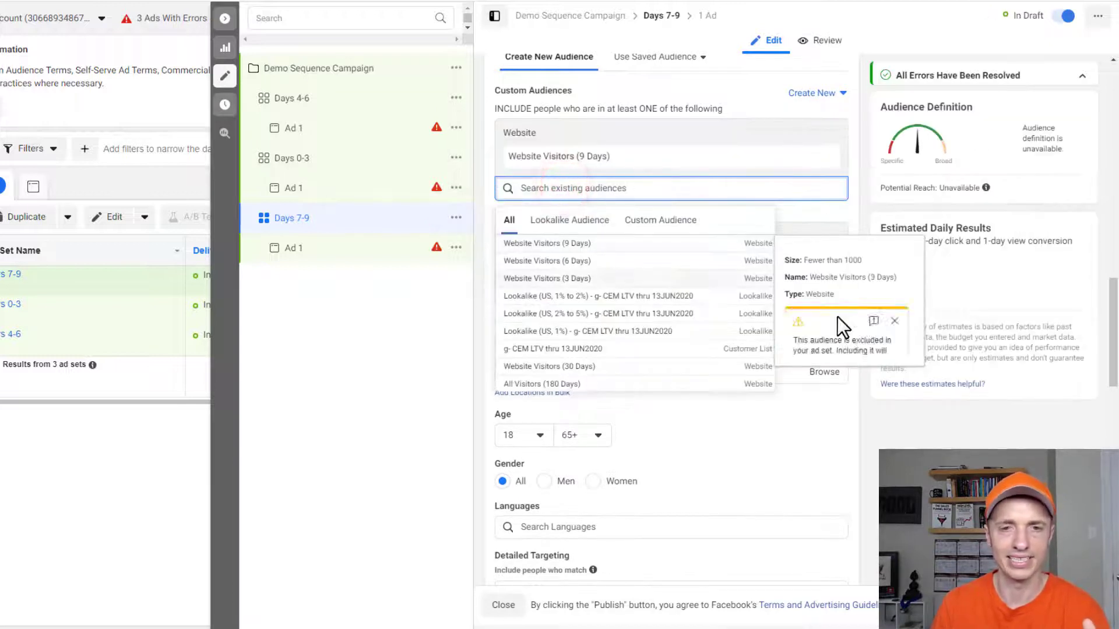
left_click(838, 317)
left_click(647, 257)
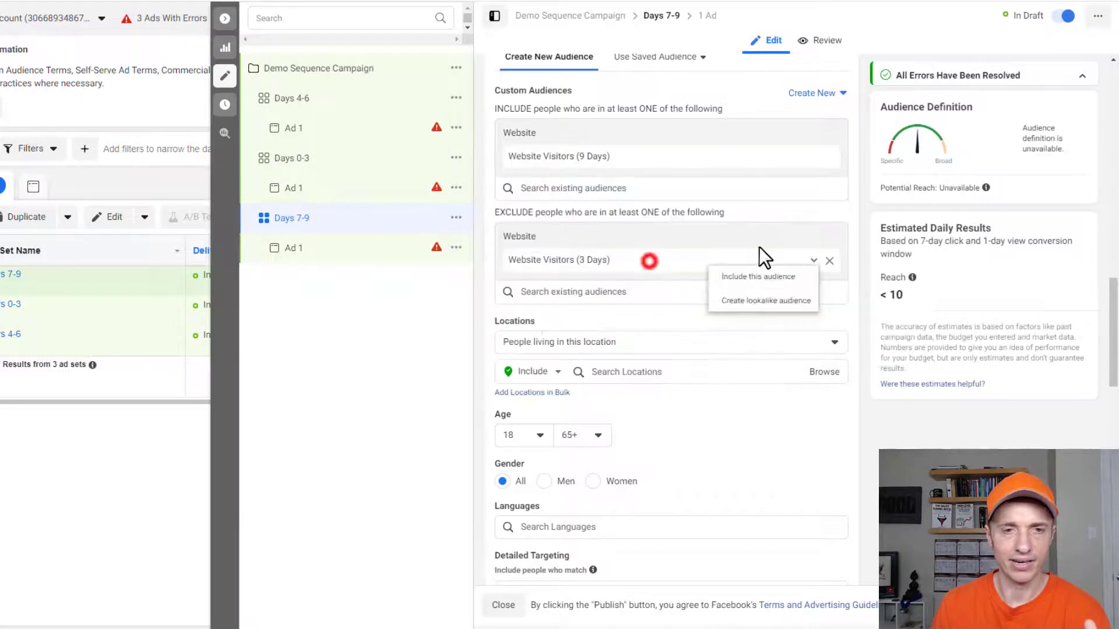
Replace the excluded Website Visitors (3 Days) audience of the Days 7-9 ad set with Website Visitors (6 Days)
left_click(830, 261)
left_click(601, 234)
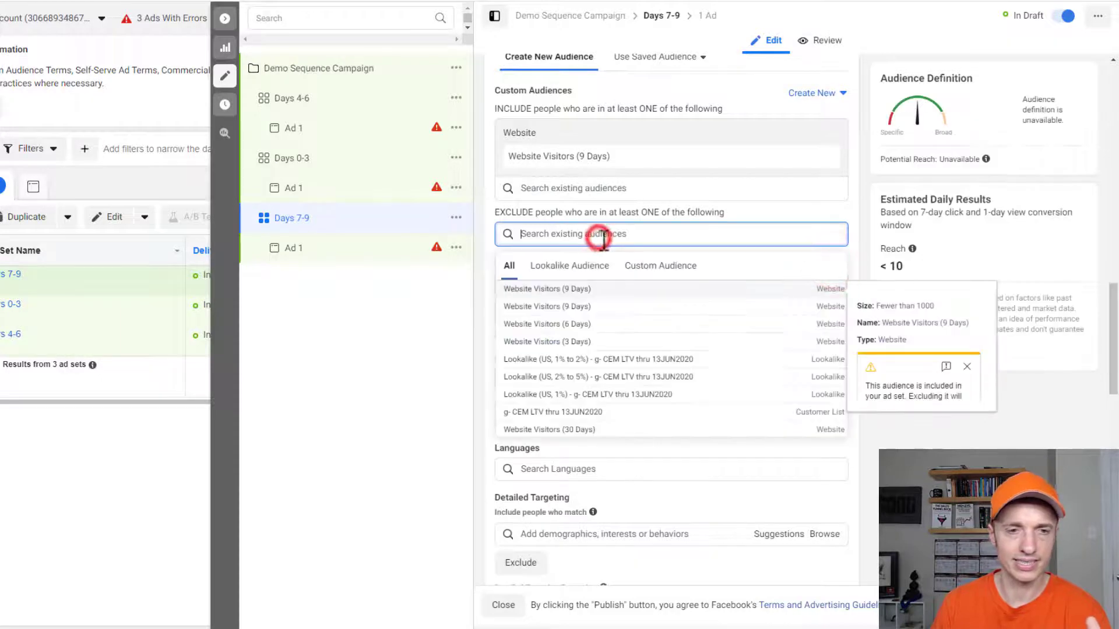
left_click(584, 323)
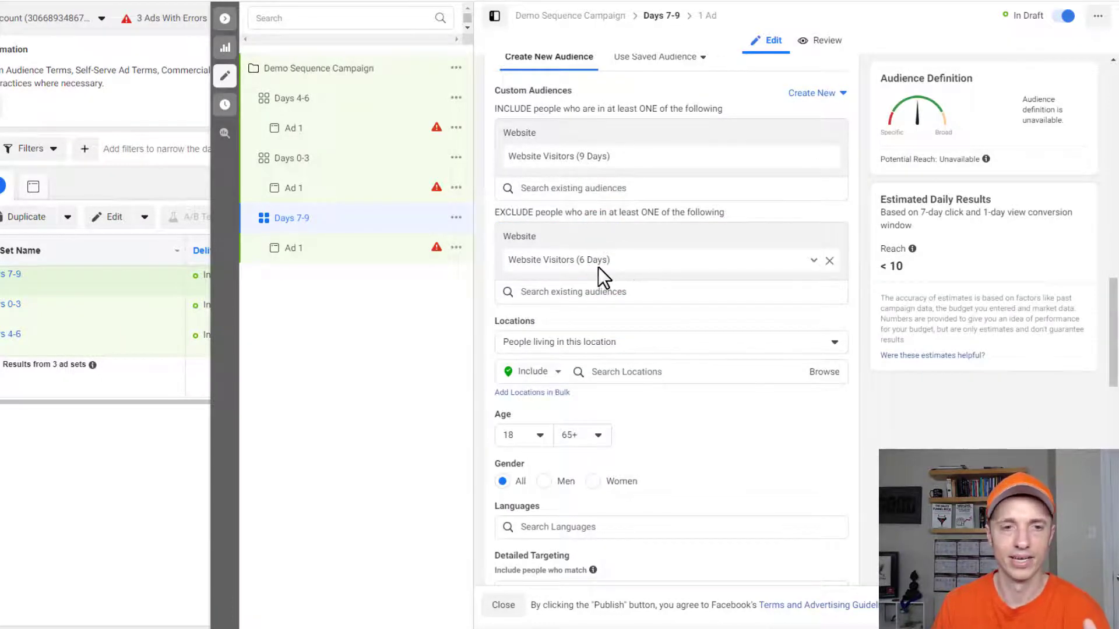
Review the remaining targeting and placement settings of the Days 7-9 ad set and open its Ad 1
scroll(598, 262, "down", 3)
scroll(554, 280, "down", 3)
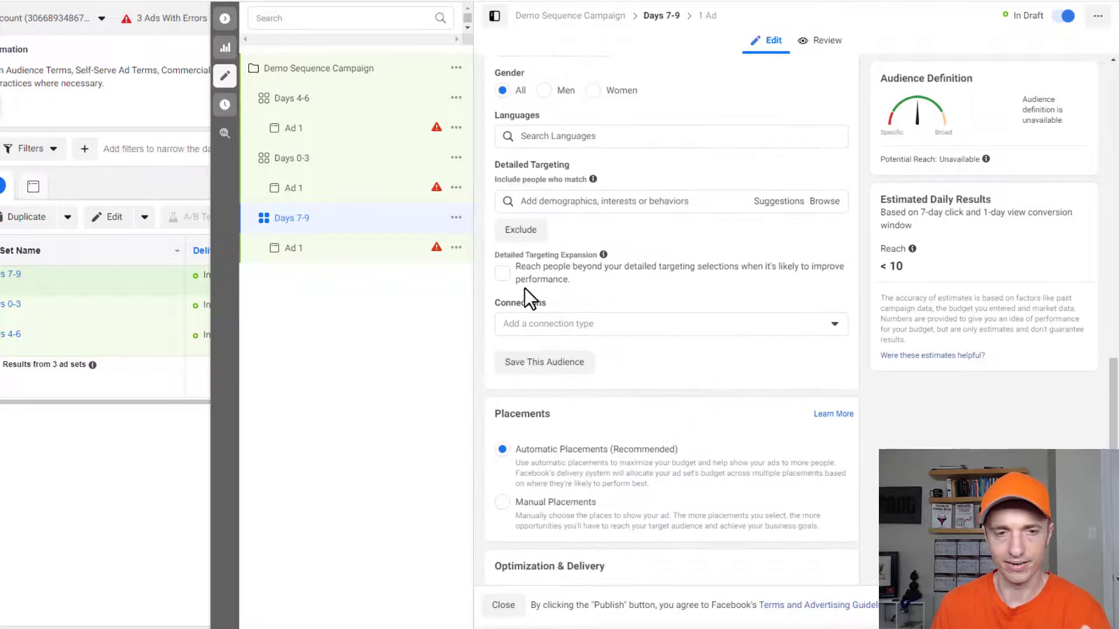
scroll(599, 293, "down", 2)
left_click(353, 254)
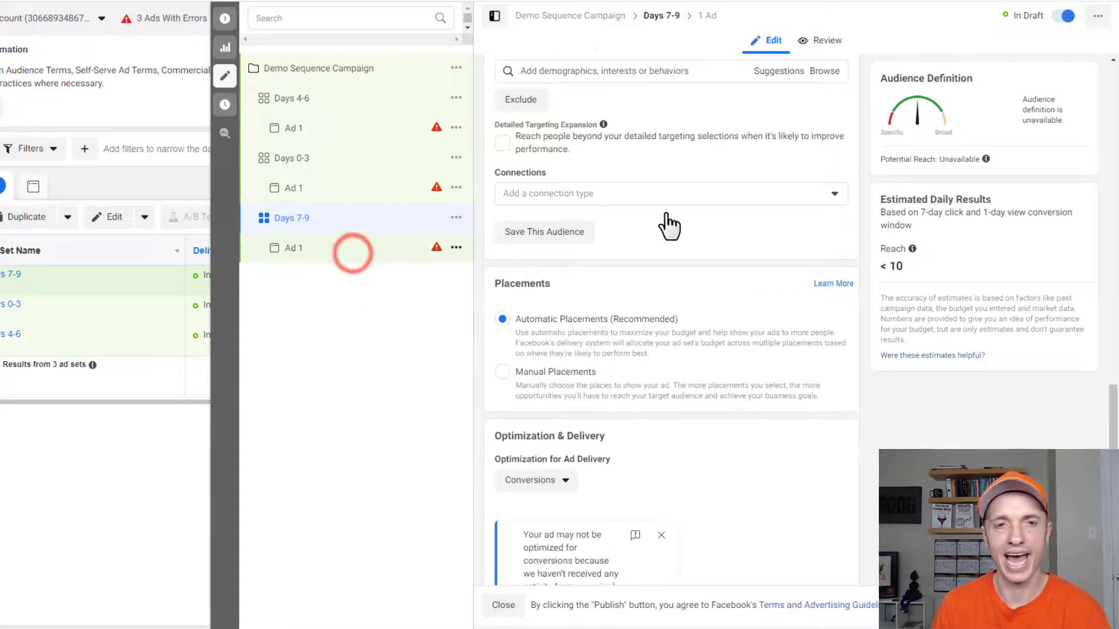